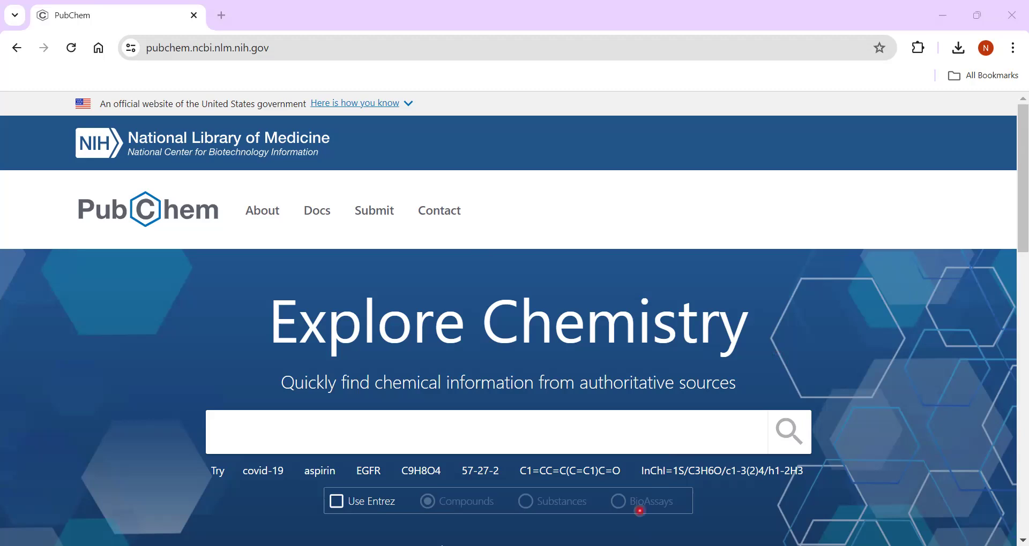
Search PubChem for "Zika".
{"action": "left_click", "coordinate": [277, 436]}
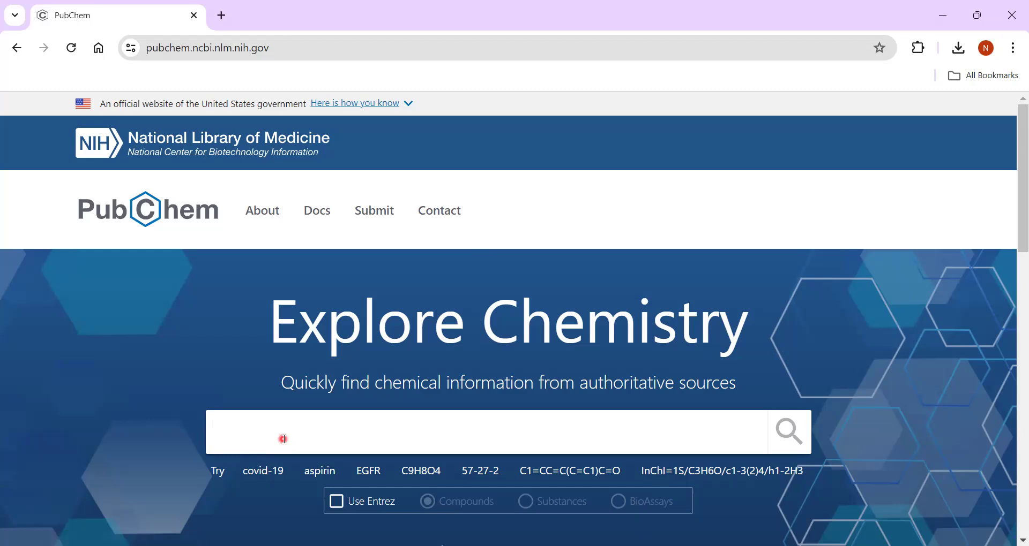
{"action": "type", "text": "Zi"}
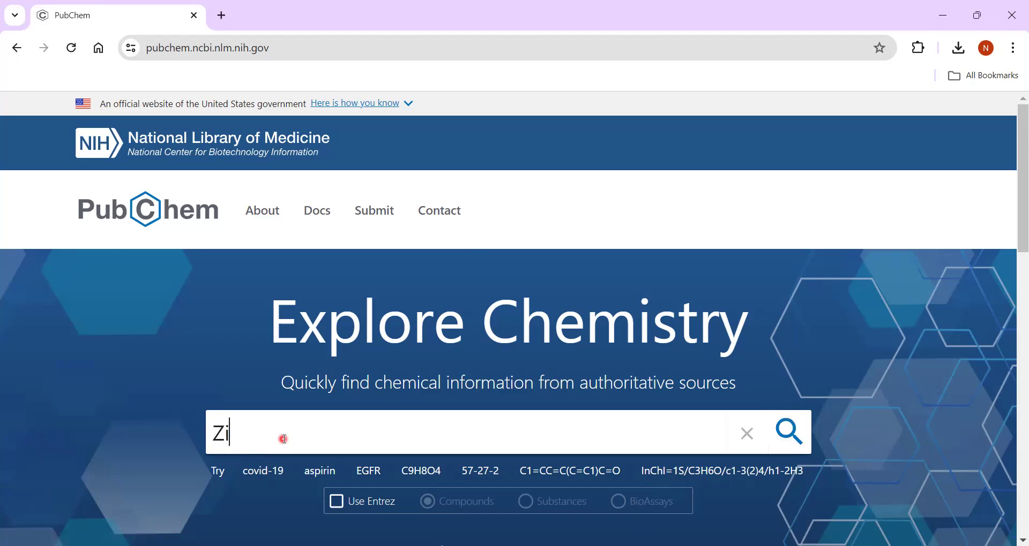
{"action": "type", "text": "ka"}
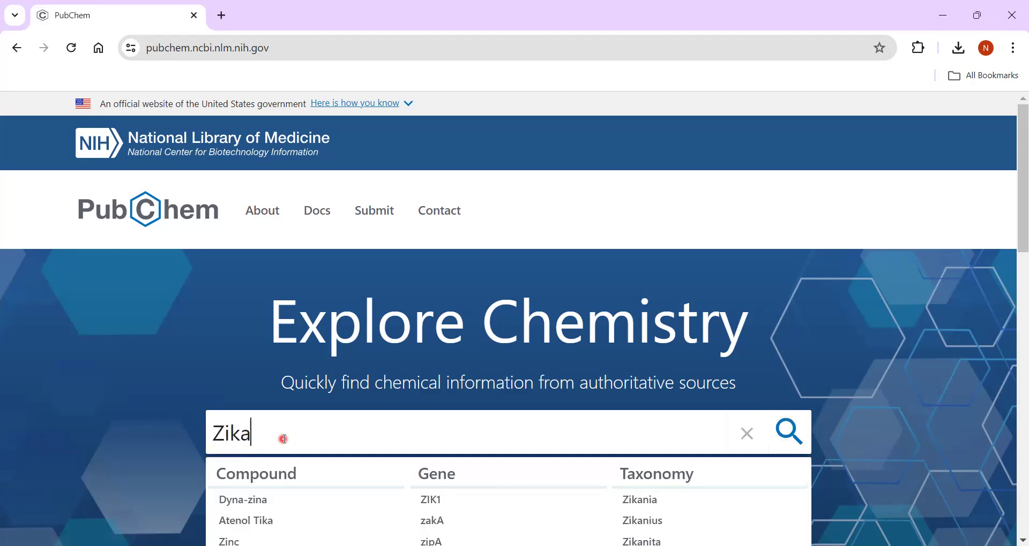
{"action": "key", "text": "Return"}
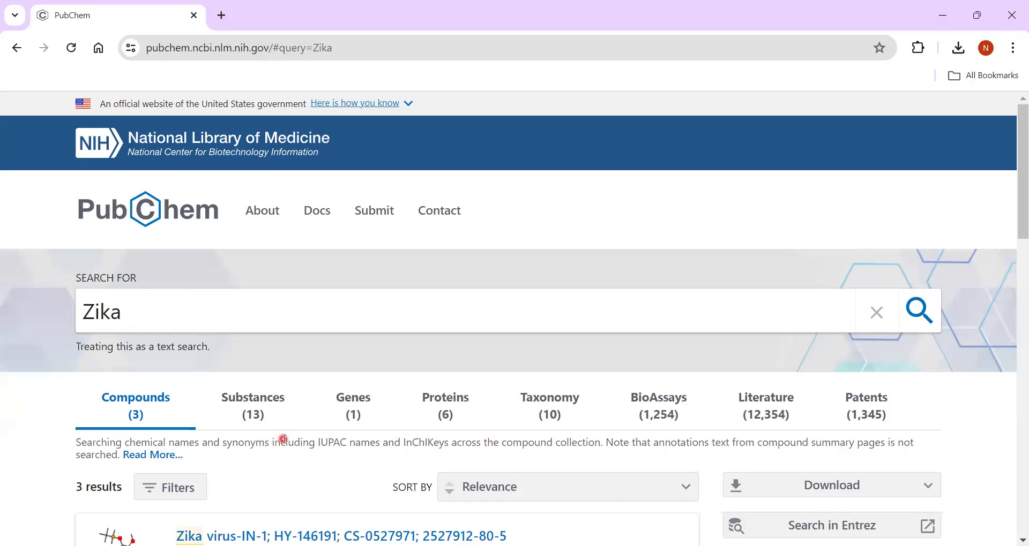
Examine the compound results for Zika and the property filters available for them.
{"action": "left_click", "coordinate": [140, 408]}
{"action": "left_click_drag", "start_coordinate": [1025, 179], "coordinate": [1014, 246]}
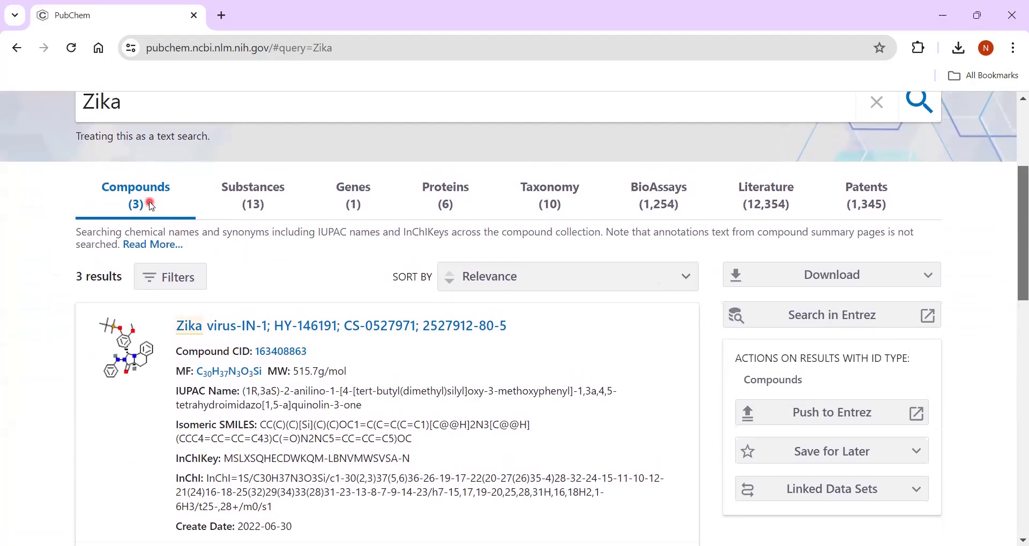
{"action": "left_click", "coordinate": [537, 290]}
{"action": "left_click", "coordinate": [322, 288]}
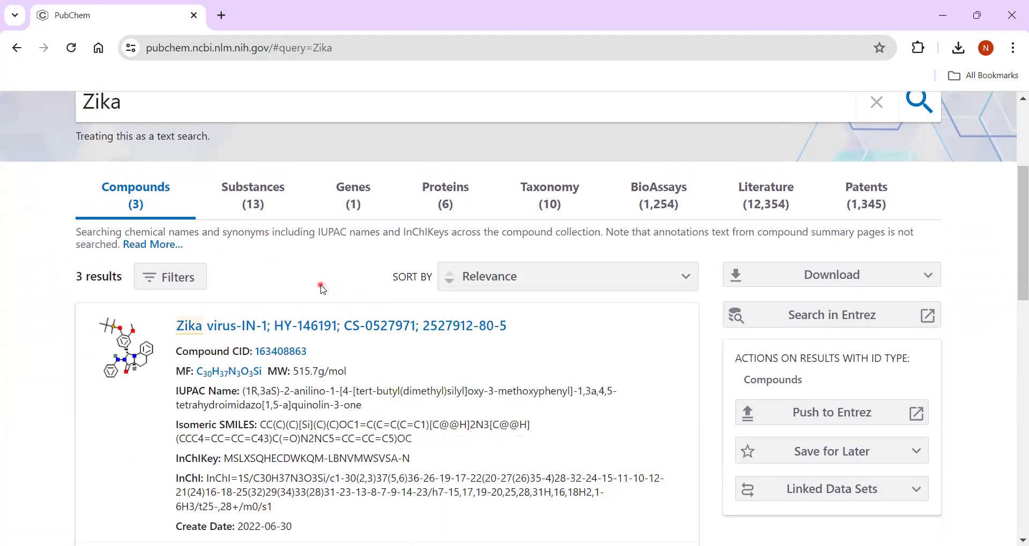
{"action": "left_click", "coordinate": [167, 277]}
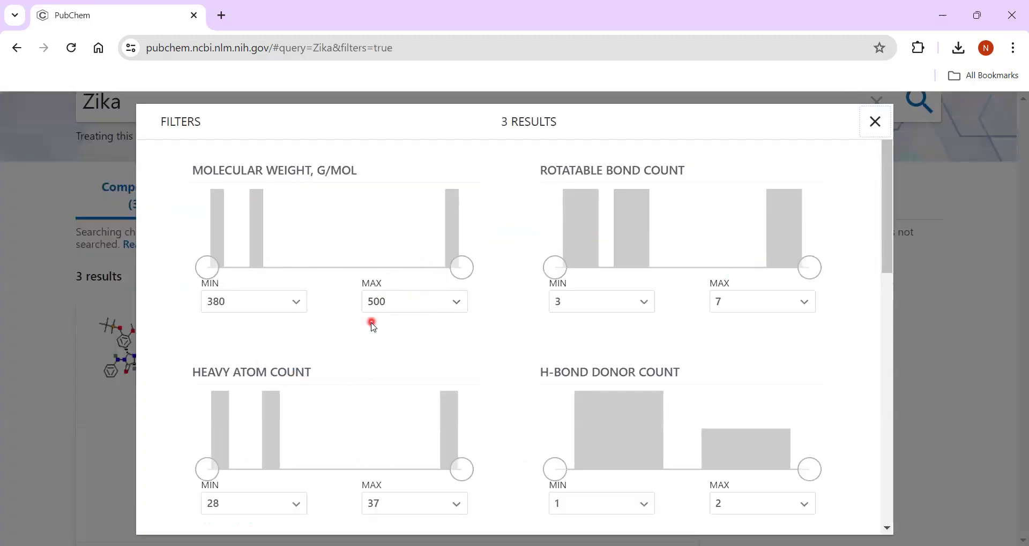
{"action": "mouse_move", "coordinate": [894, 202]}
{"action": "left_mouse_down"}
{"action": "mouse_move", "coordinate": [884, 438]}
{"action": "mouse_move", "coordinate": [887, 185]}
{"action": "mouse_move", "coordinate": [868, 410]}
{"action": "mouse_move", "coordinate": [872, 518]}
{"action": "mouse_move", "coordinate": [864, 217]}
{"action": "mouse_move", "coordinate": [875, 130]}
{"action": "mouse_move", "coordinate": [878, 139]}
{"action": "left_mouse_up"}
{"action": "left_click", "coordinate": [878, 134]}
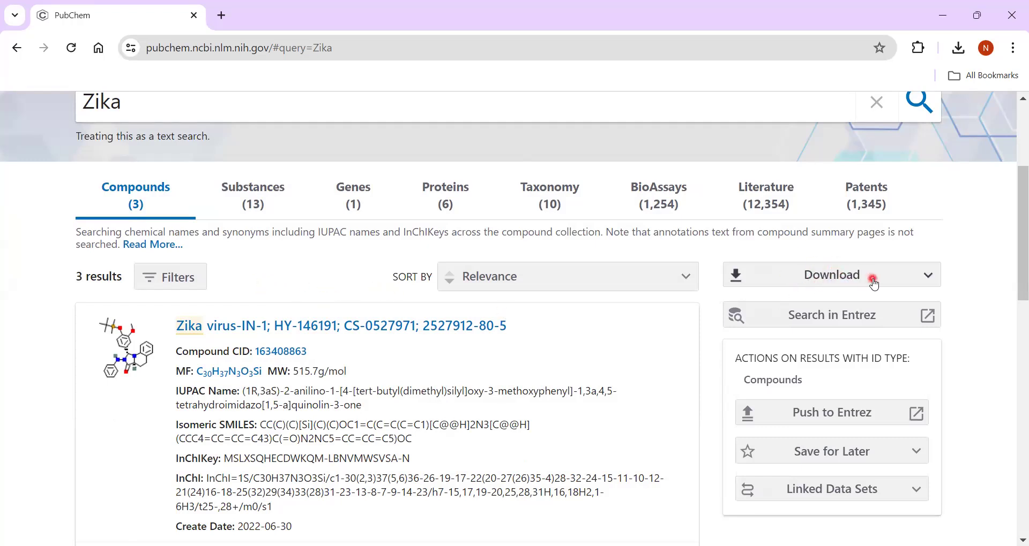
Download the chemical structure records of the Zika compound results as an SDF file with 3D coordinates.
{"action": "left_click", "coordinate": [896, 282]}
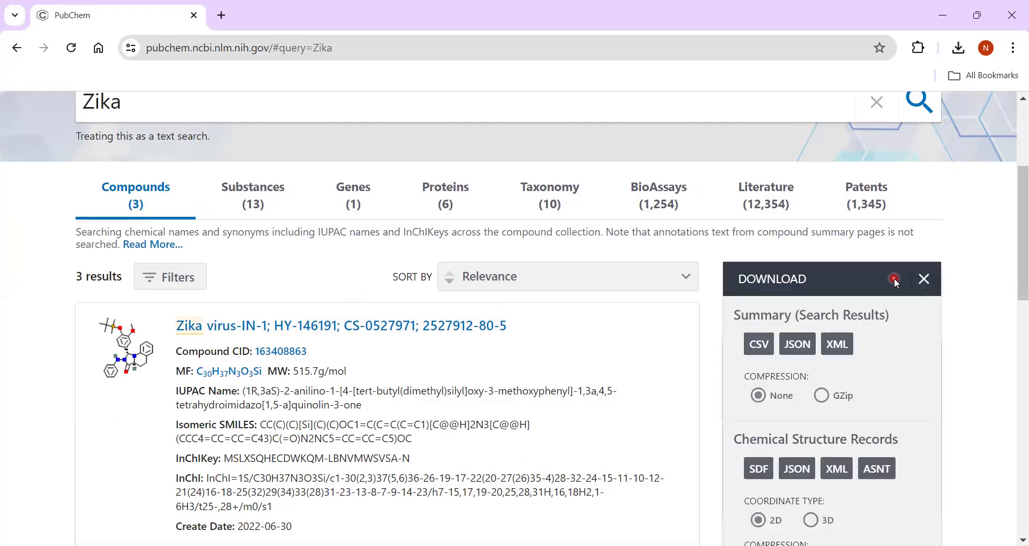
{"action": "left_click", "coordinate": [757, 350]}
{"action": "left_click", "coordinate": [840, 370]}
{"action": "left_click_drag", "start_coordinate": [1023, 276], "coordinate": [1022, 300]}
{"action": "left_click", "coordinate": [855, 196]}
{"action": "left_click", "coordinate": [780, 444]}
{"action": "left_click", "coordinate": [810, 441]}
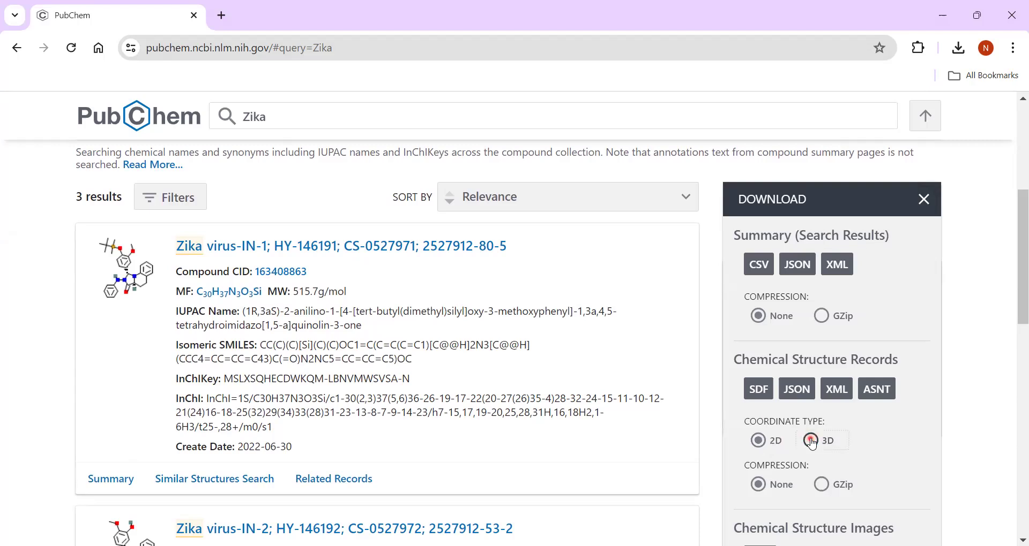
{"action": "left_click", "coordinate": [759, 398]}
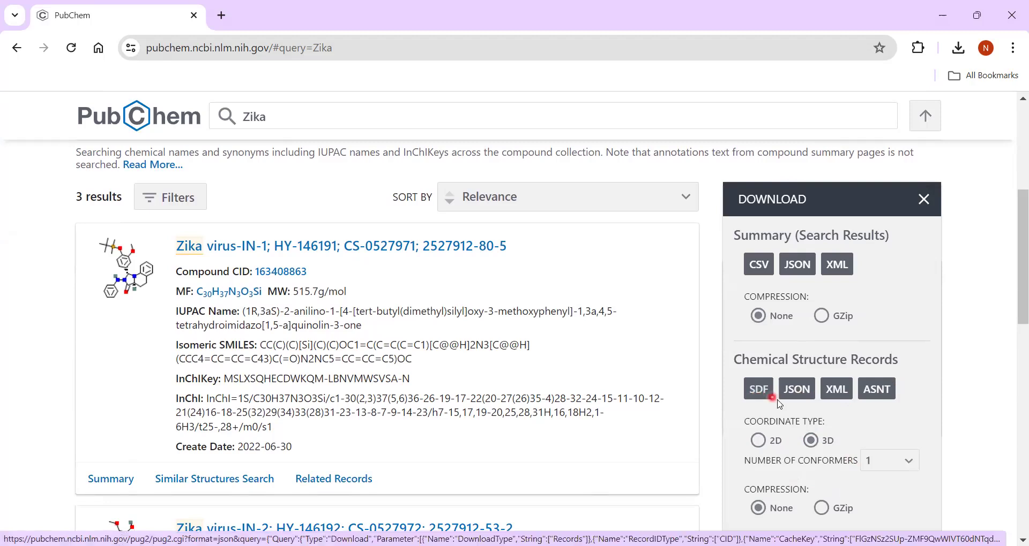
{"action": "left_click", "coordinate": [759, 442]}
{"action": "left_click", "coordinate": [758, 394]}
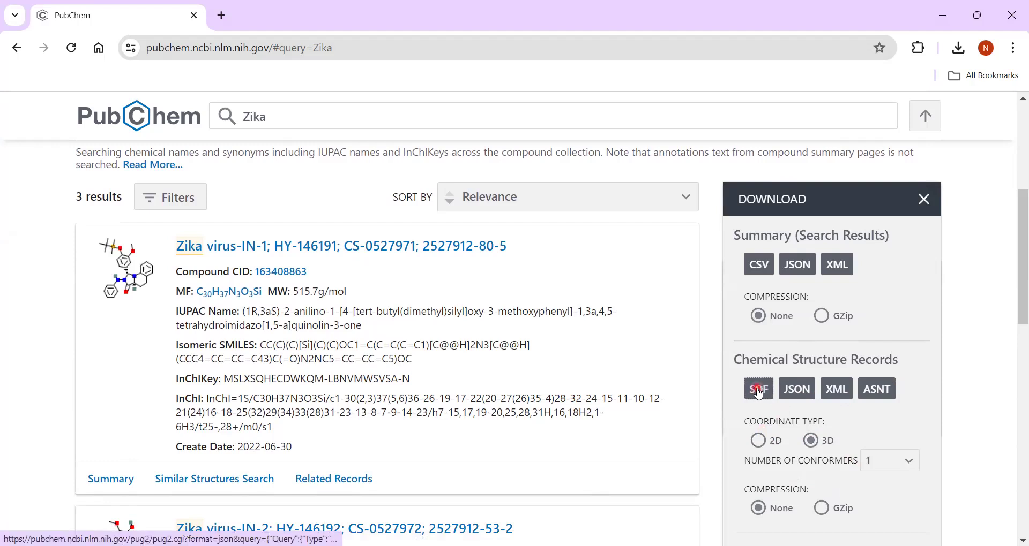
{"action": "left_click", "coordinate": [912, 130]}
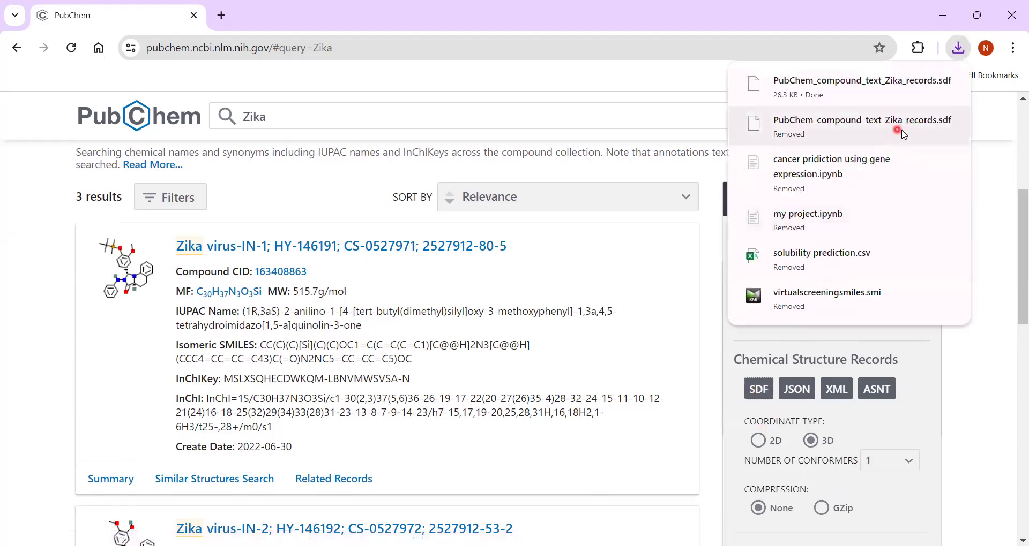
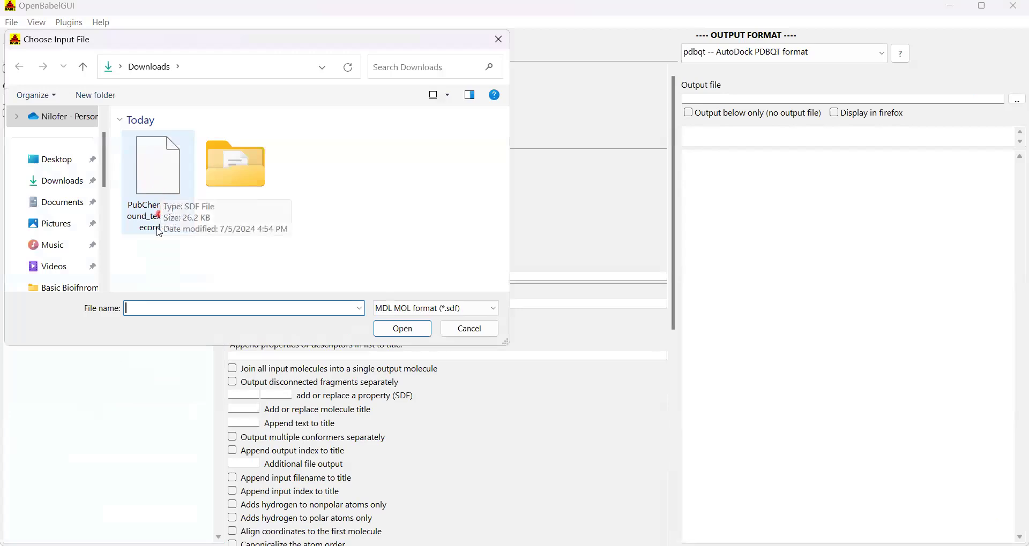
In OpenBabelGUI, load PubChem_compound_text_Zika_records.sdf as the input file, with AutoDock PDBQT as the output format.
{"action": "left_click", "coordinate": [158, 177]}
{"action": "left_click", "coordinate": [420, 335]}
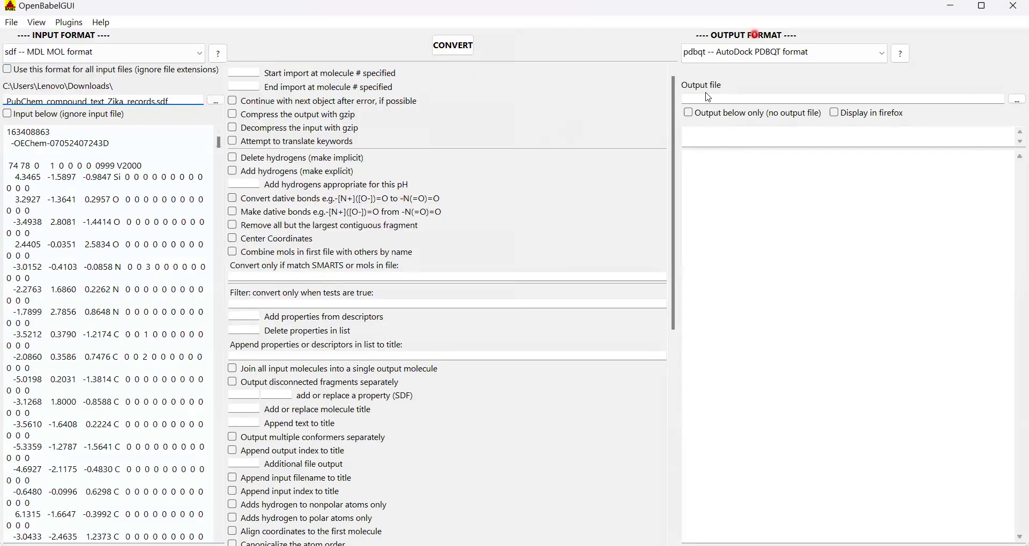
{"action": "left_click", "coordinate": [820, 56]}
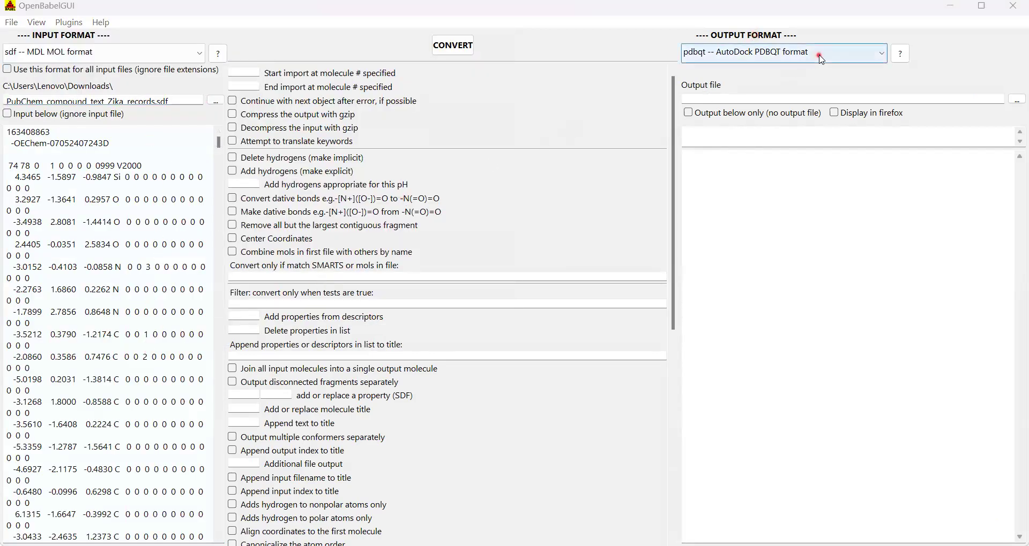
{"action": "left_click", "coordinate": [821, 58]}
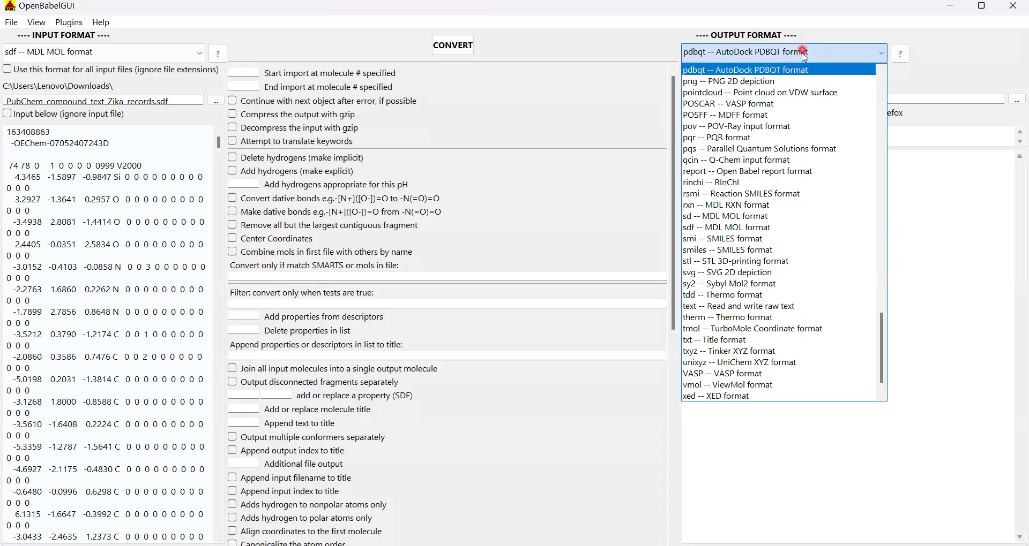
{"action": "left_click", "coordinate": [953, 205]}
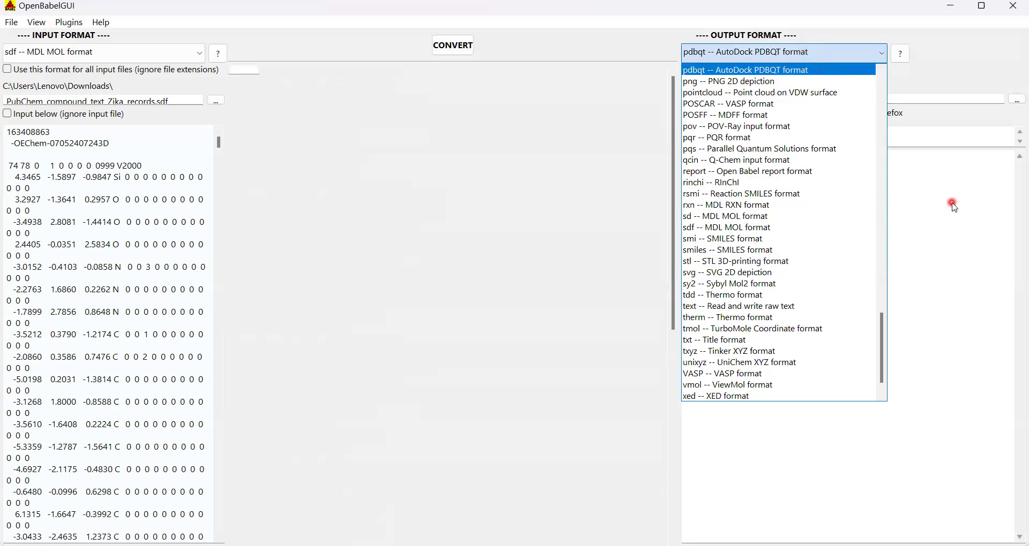
Enable the conversion options for deleting hydrogens (make implicit) and removing duplicates by descriptor.
{"action": "left_click", "coordinate": [593, 163]}
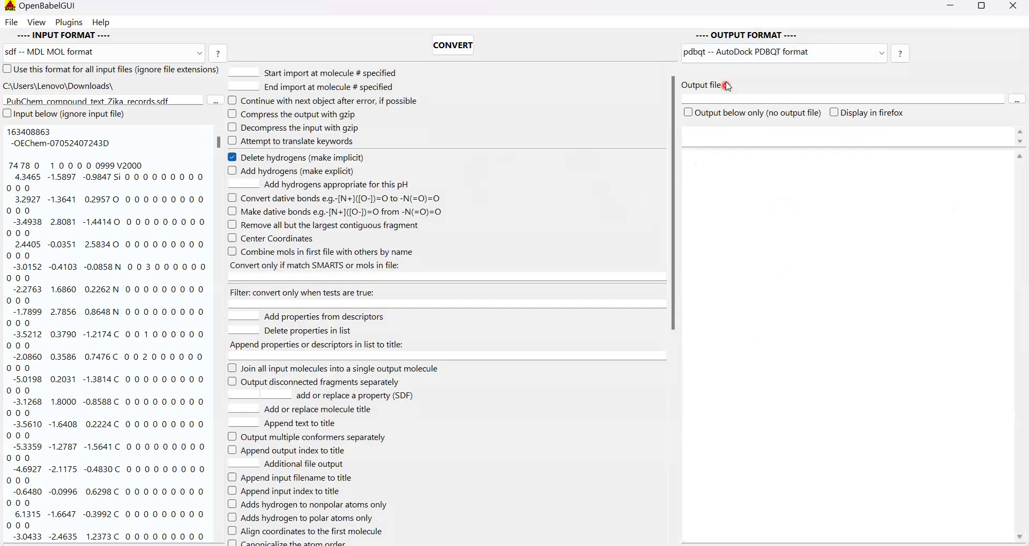
{"action": "left_click_drag", "start_coordinate": [674, 106], "coordinate": [682, 420]}
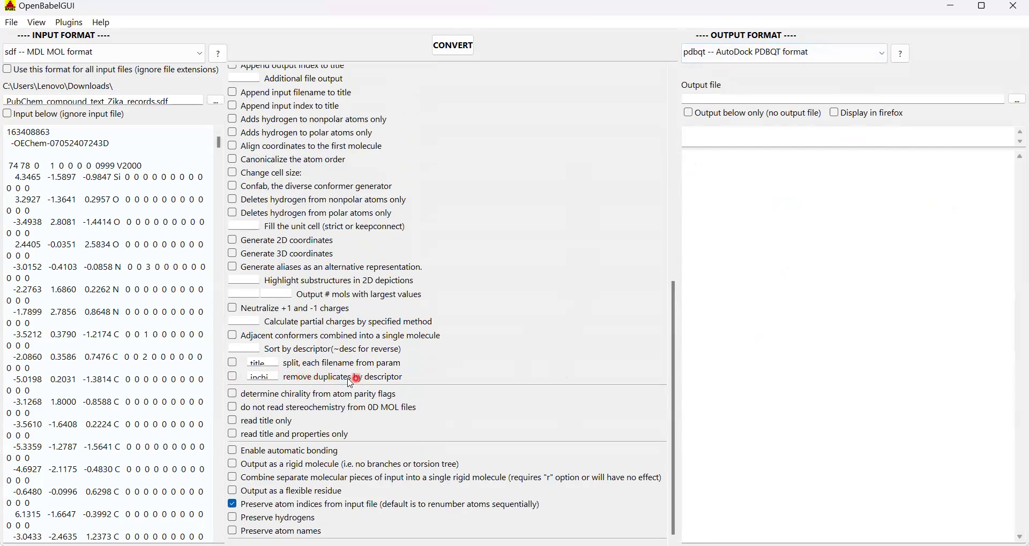
{"action": "left_click", "coordinate": [233, 380]}
{"action": "left_click", "coordinate": [232, 378]}
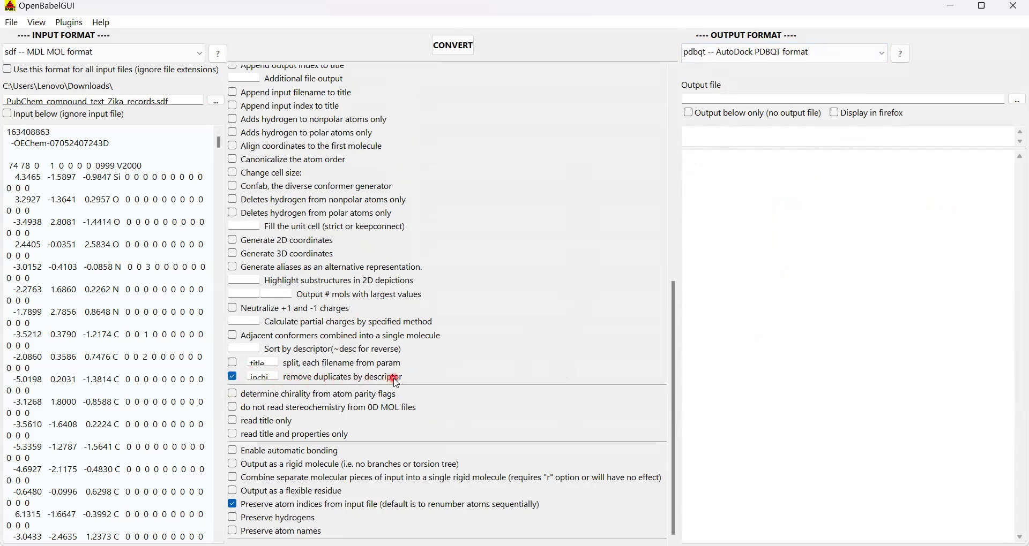
Set the output file to "Zika drugs" in the Downloads folder and convert the SDF molecules to PDBQT.
{"action": "left_click", "coordinate": [1017, 100]}
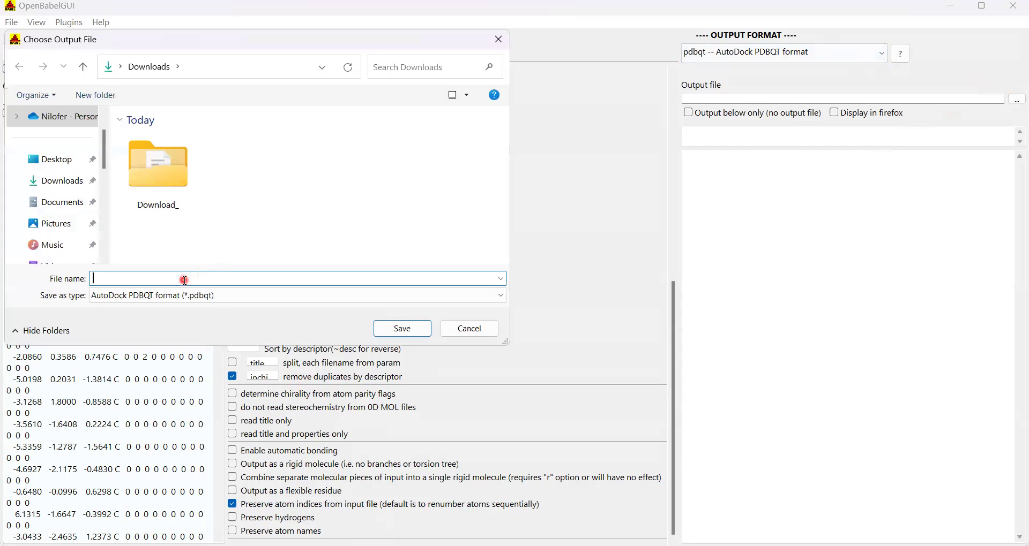
{"action": "type", "text": "Zika"}
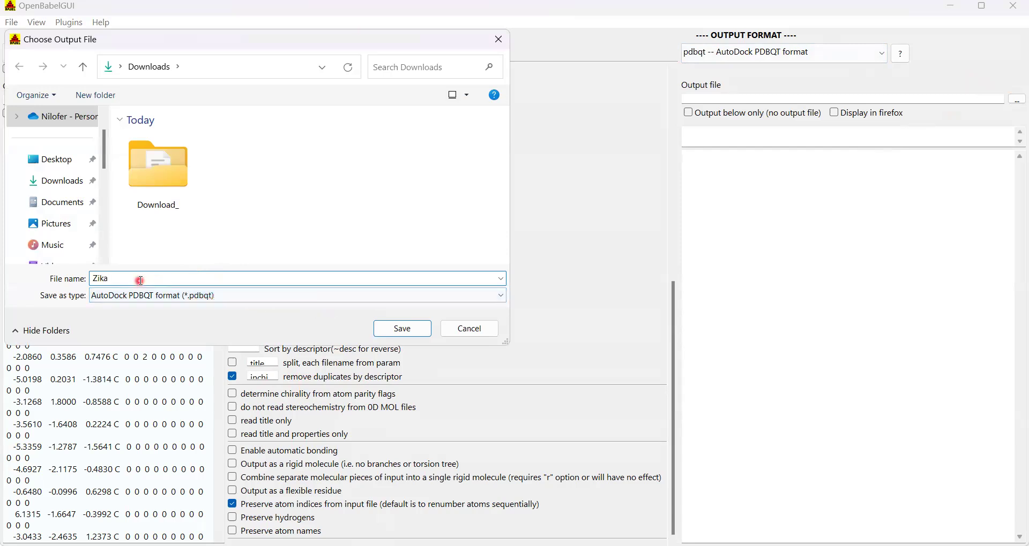
{"action": "type", "text": "drugs"}
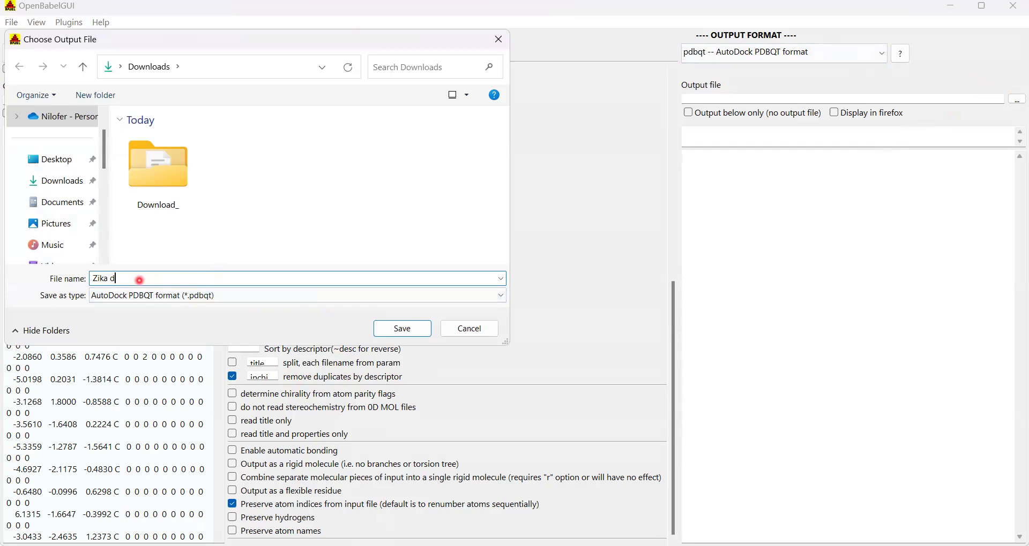
{"action": "left_click", "coordinate": [408, 334]}
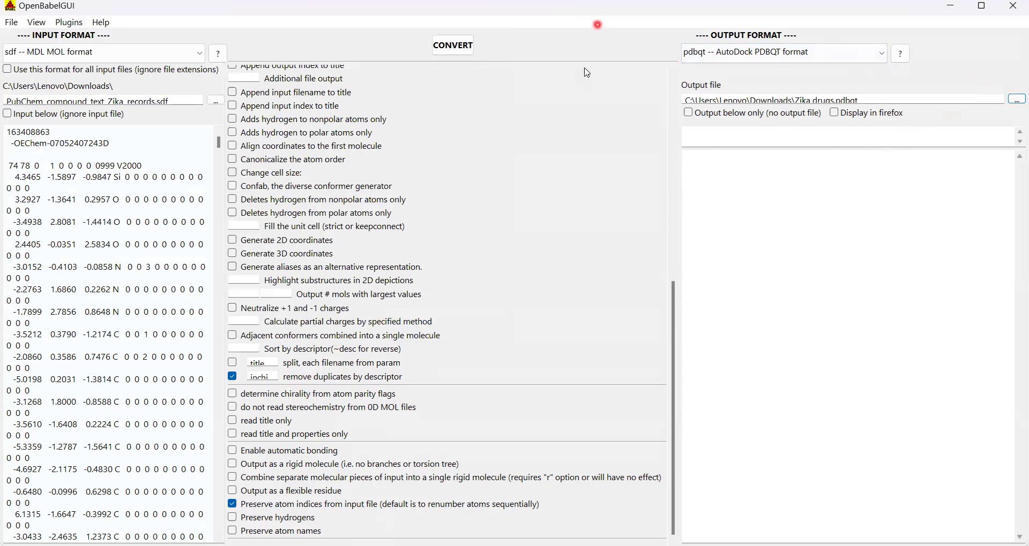
{"action": "left_click", "coordinate": [903, 99]}
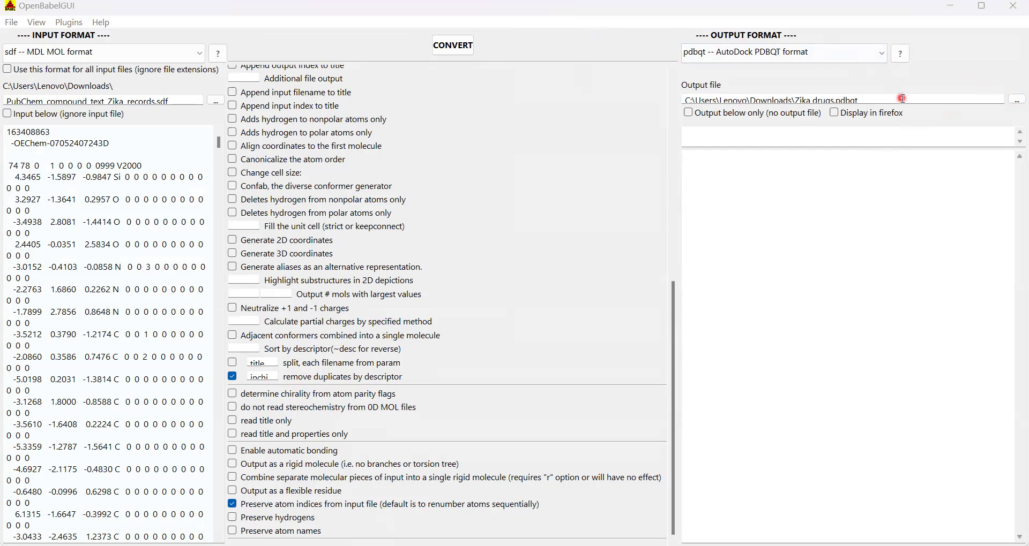
{"action": "left_click", "coordinate": [455, 49]}
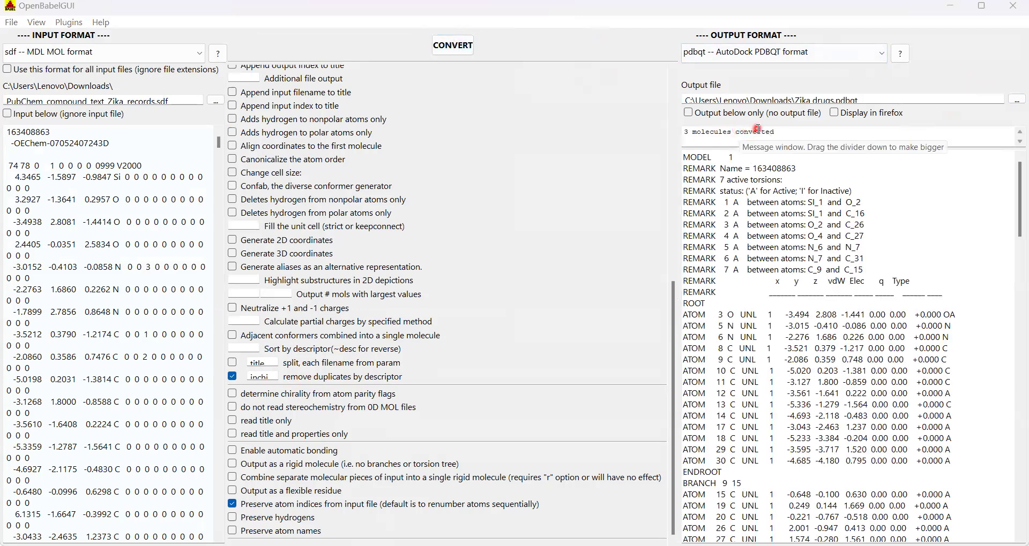
{"action": "left_click", "coordinate": [503, 93]}
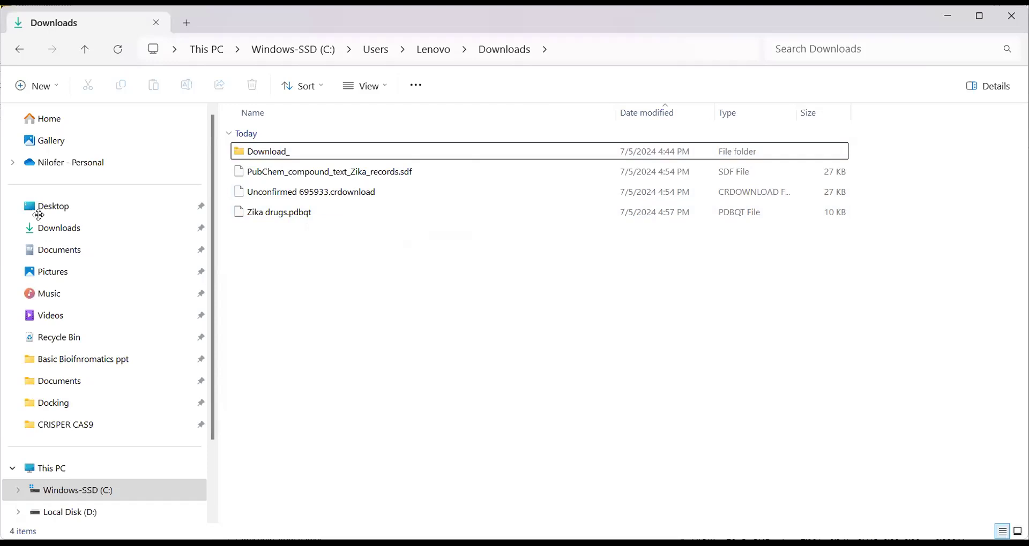
Add the on-screen note "1 apporach is to convert the sdf file" beside Zika drugs.pdbqt in the Downloads folder.
{"action": "left_click", "coordinate": [333, 218]}
{"action": "type", "text": "1 "}
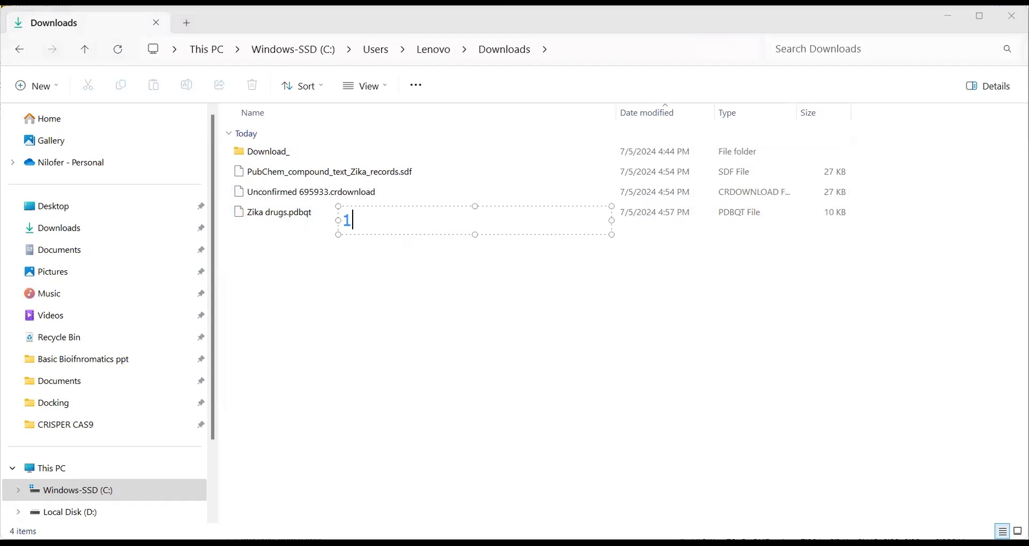
{"action": "type", "text": "apporach is to"}
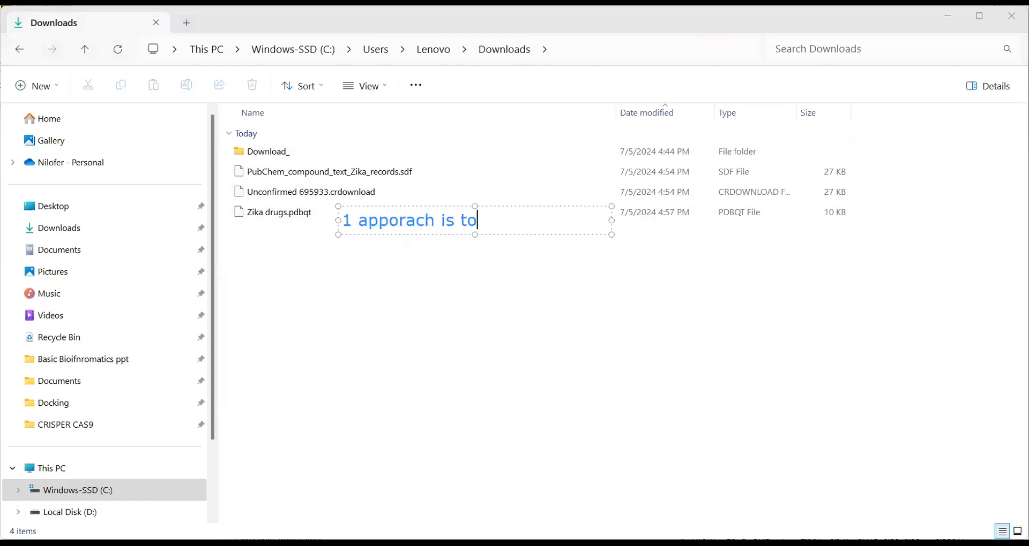
{"action": "type", "text": " convert th"}
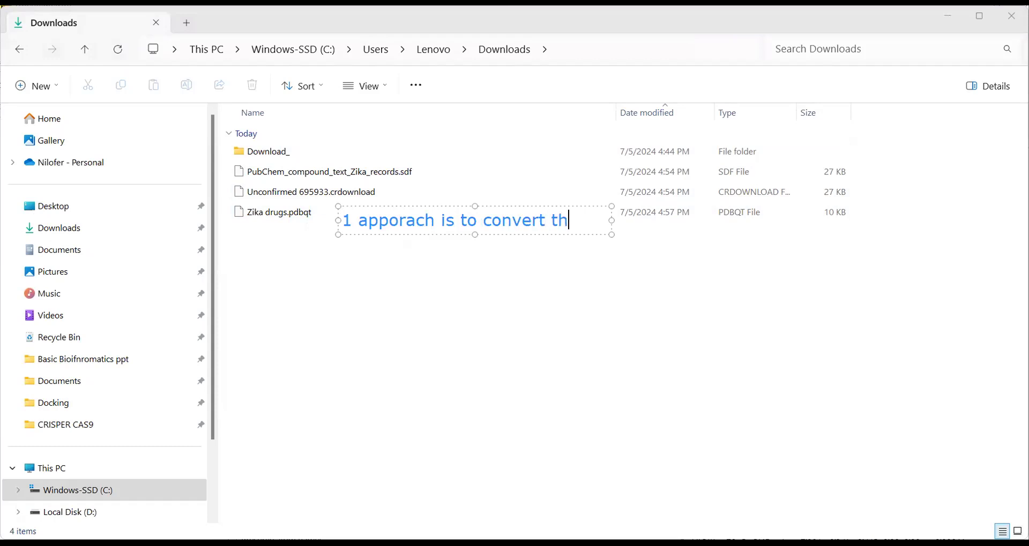
{"action": "type", "text": "e sdf file"}
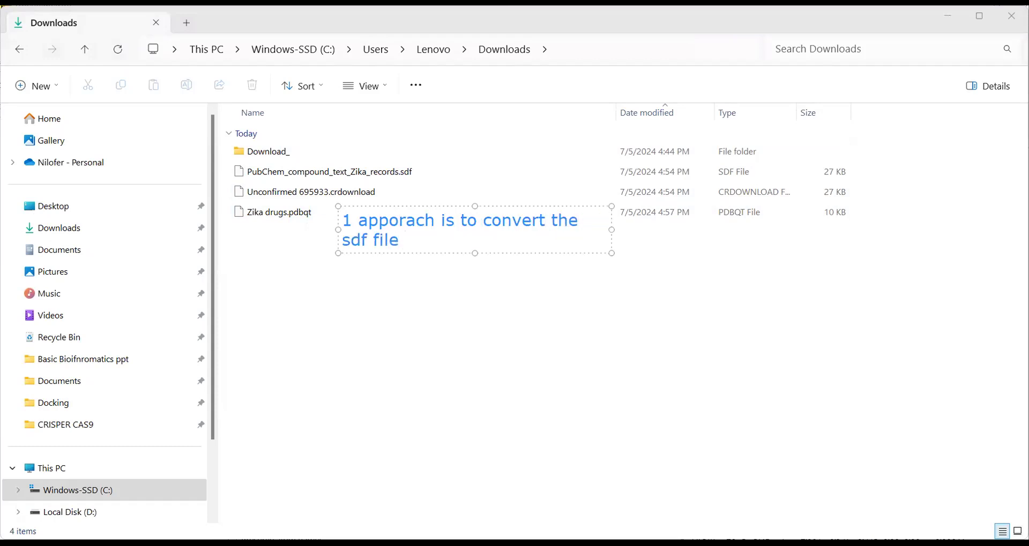
Insert "(drugs)" before "sdf file" in the on-screen note.
{"action": "key", "text": "Left"}
{"action": "key", "text": "Left"}
{"action": "key", "text": "Left"}
{"action": "key", "text": "Left"}
{"action": "key", "text": "Left"}
{"action": "key", "text": "Left"}
{"action": "key", "text": "Left"}
{"action": "key", "text": "Left"}
{"action": "key", "text": "Left"}
{"action": "type", "text": "()"}
{"action": "key", "text": "Left"}
{"action": "type", "text": "drugs"}
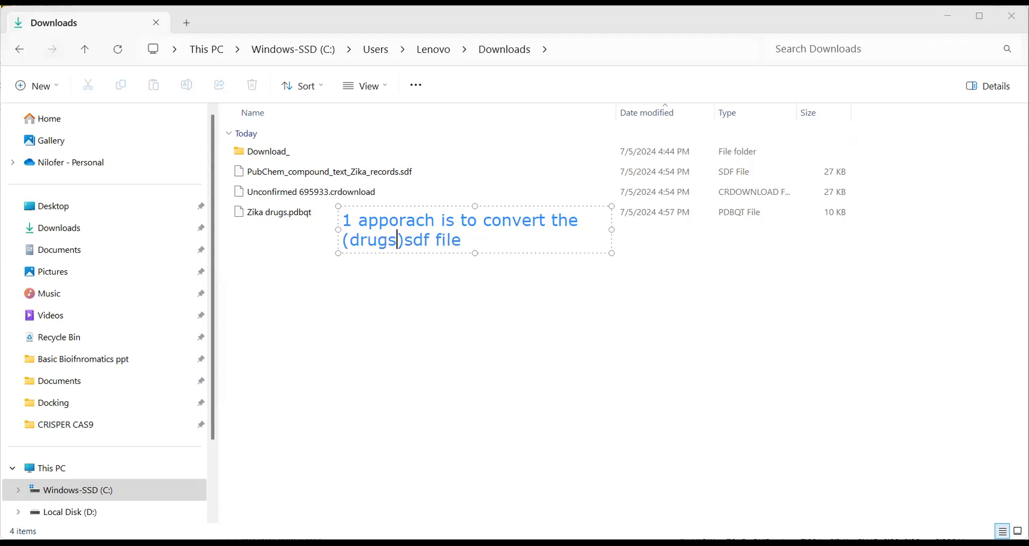
{"action": "left_click", "coordinate": [408, 243]}
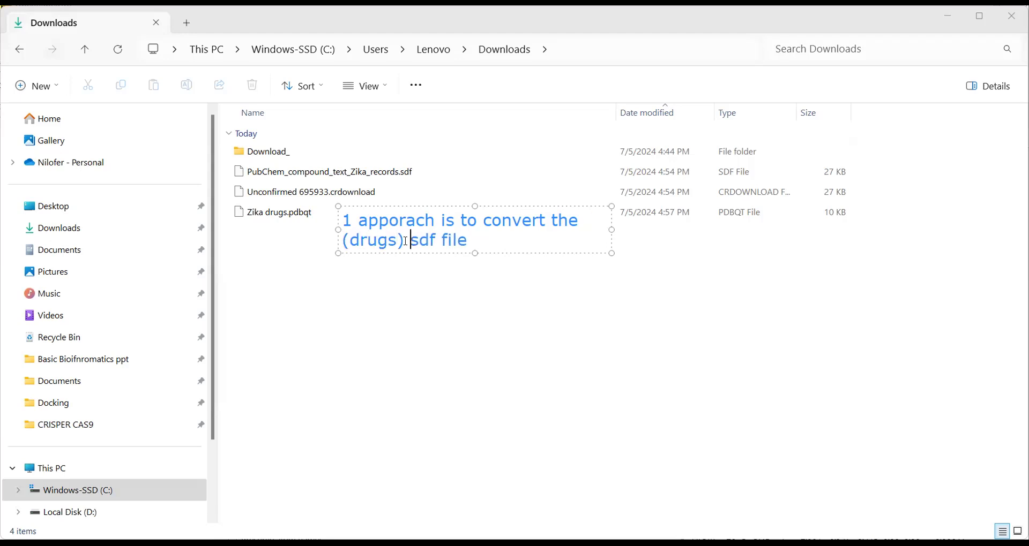
Extend the end of the on-screen note with "into single pdbqt file".
{"action": "left_click", "coordinate": [477, 242]}
{"action": "left_click_drag", "start_coordinate": [478, 243], "coordinate": [418, 242]}
{"action": "left_click", "coordinate": [469, 244]}
{"action": "type", "text": "into singln"}
{"action": "key", "text": "BackSpace"}
{"action": "type", "text": "e pdbqt file"}
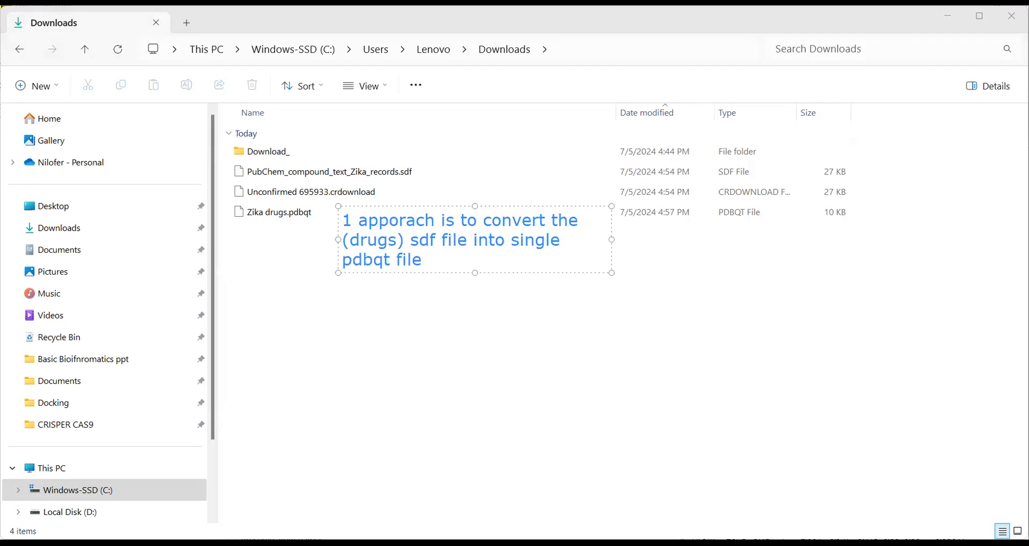
Change "1" to "1st" at the start of the on-screen note and add blank lines after "pdbqt file".
{"action": "left_click", "coordinate": [352, 220]}
{"action": "type", "text": "st"}
{"action": "left_click", "coordinate": [434, 262]}
{"action": "key", "text": "Return"}
{"action": "key", "text": "Return"}
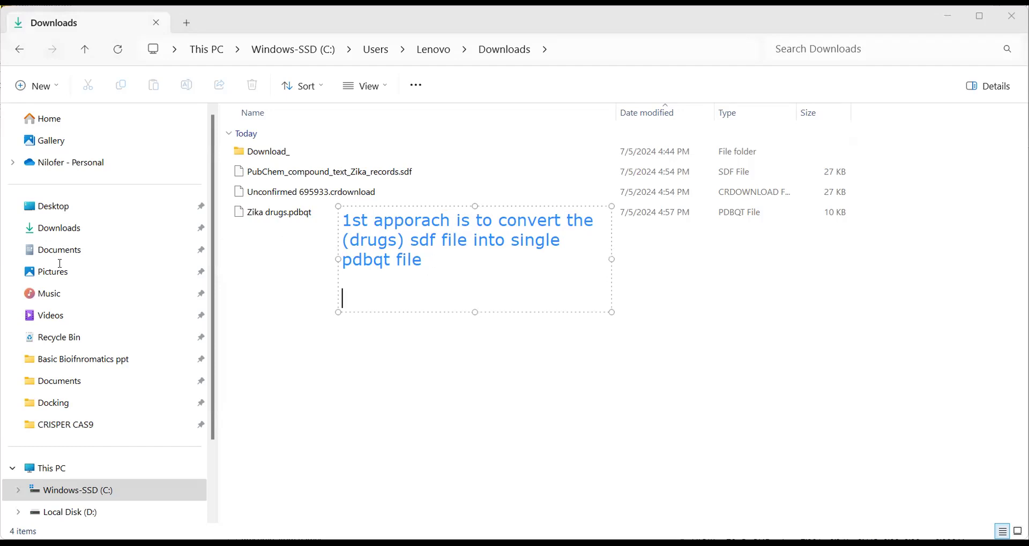
Recolor the on-screen note red and write "2nd" on its last line.
{"action": "key", "text": "ctrl+r"}
{"action": "type", "text": "2"}
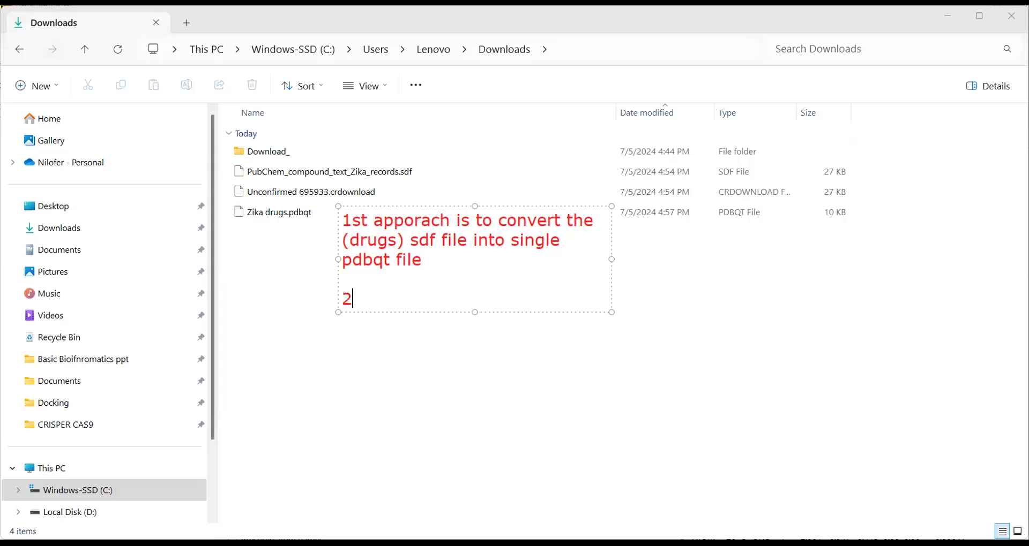
{"action": "type", "text": "nd app"}
{"action": "key", "text": "BackSpace"}
{"action": "key", "text": "BackSpace"}
{"action": "key", "text": "BackSpace"}
Replace "apporach" with "way" in the note and insert "all" before "drugs" inside the parentheses.
{"action": "double_click", "coordinate": [410, 219]}
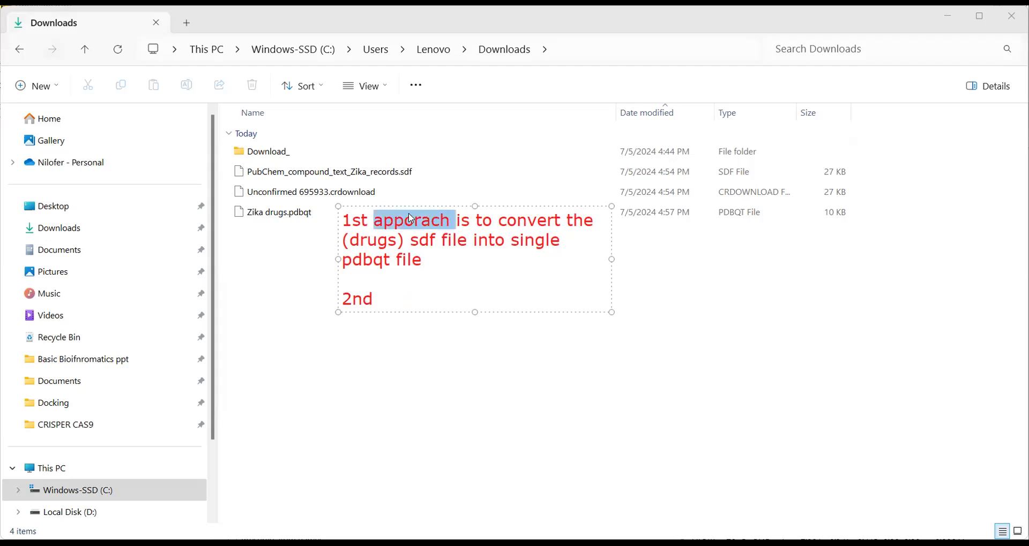
{"action": "type", "text": "way"}
{"action": "left_click", "coordinate": [379, 300]}
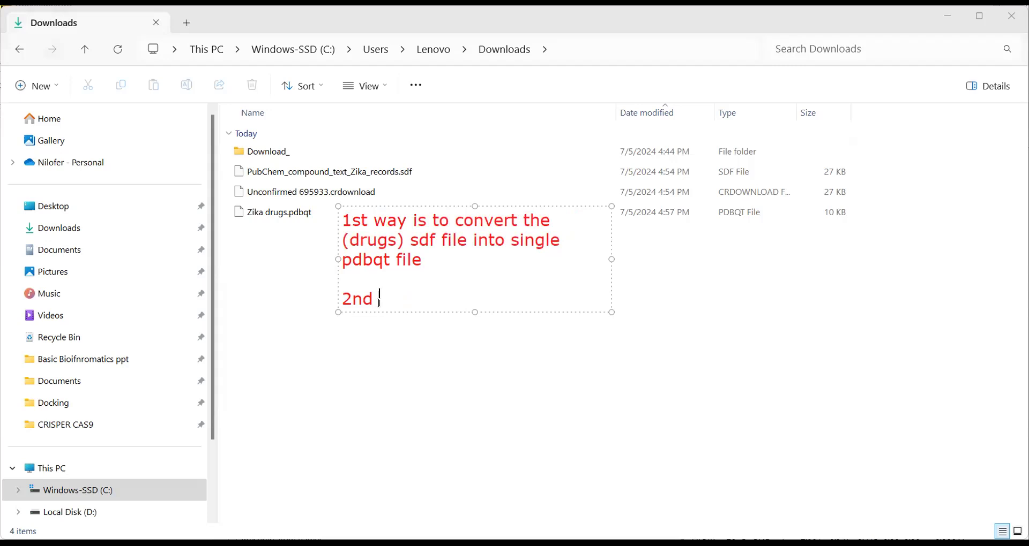
{"action": "left_click", "coordinate": [349, 247]}
{"action": "type", "text": "all"}
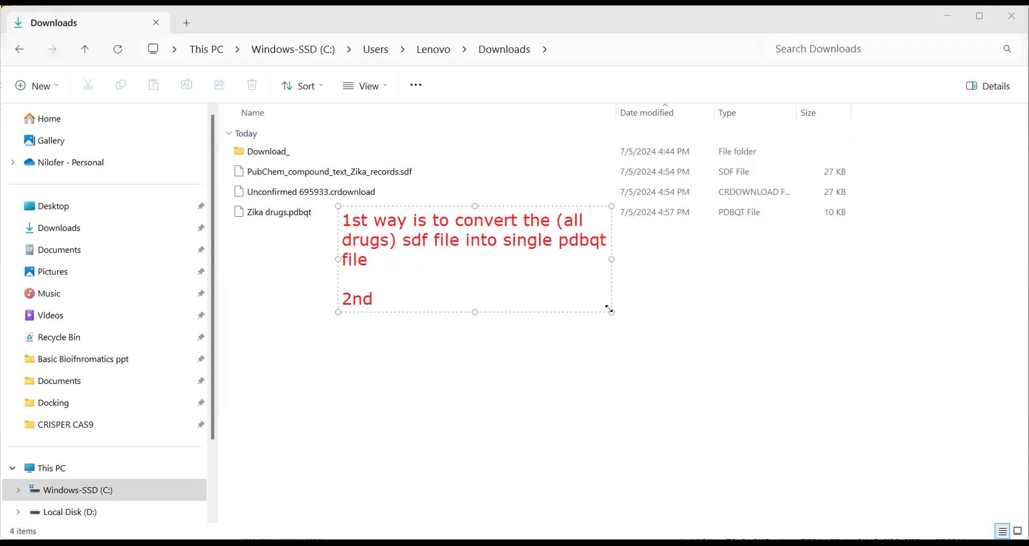
{"action": "left_click", "coordinate": [536, 246]}
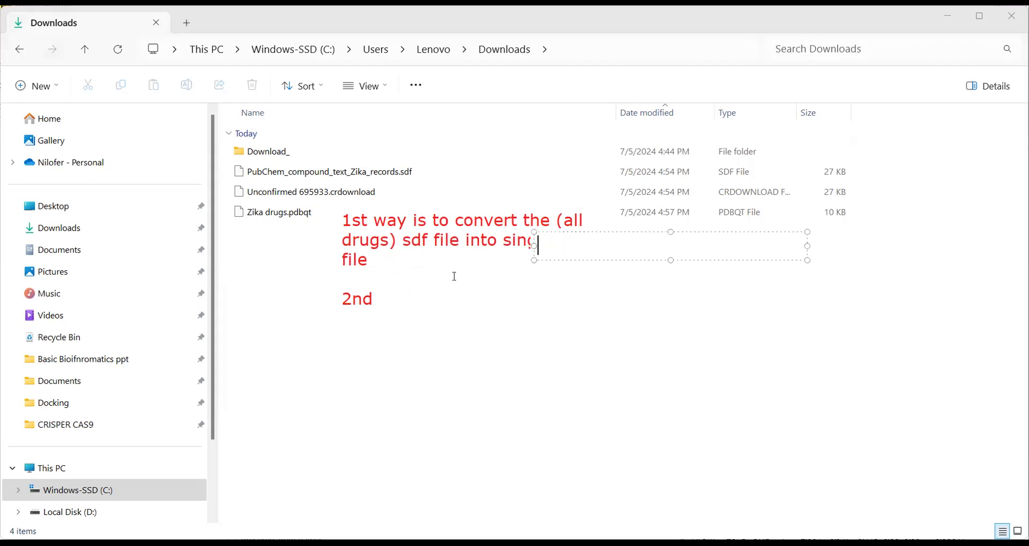
{"action": "left_click", "coordinate": [377, 301]}
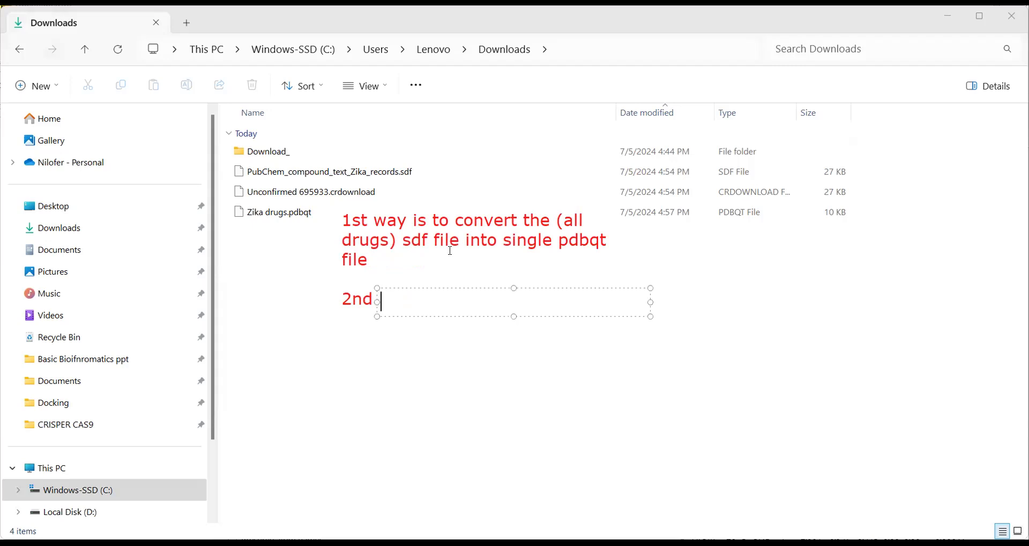
{"action": "key", "text": "Escape"}
{"action": "left_click", "coordinate": [397, 321]}
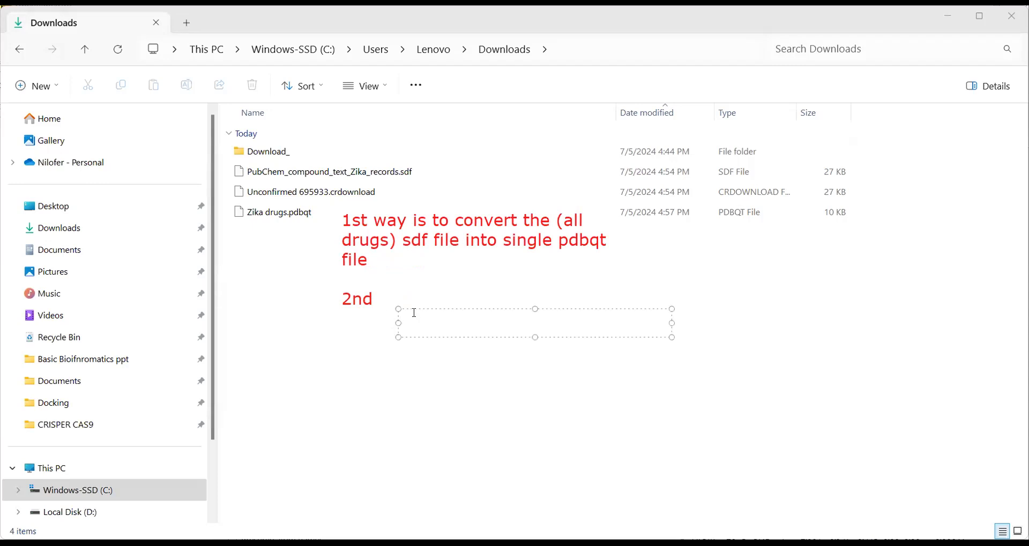
Start a separate note below the first one, over the "2nd" line, reading "2nd way is to convert the".
{"action": "left_click", "coordinate": [350, 300]}
{"action": "type", "text": "2"}
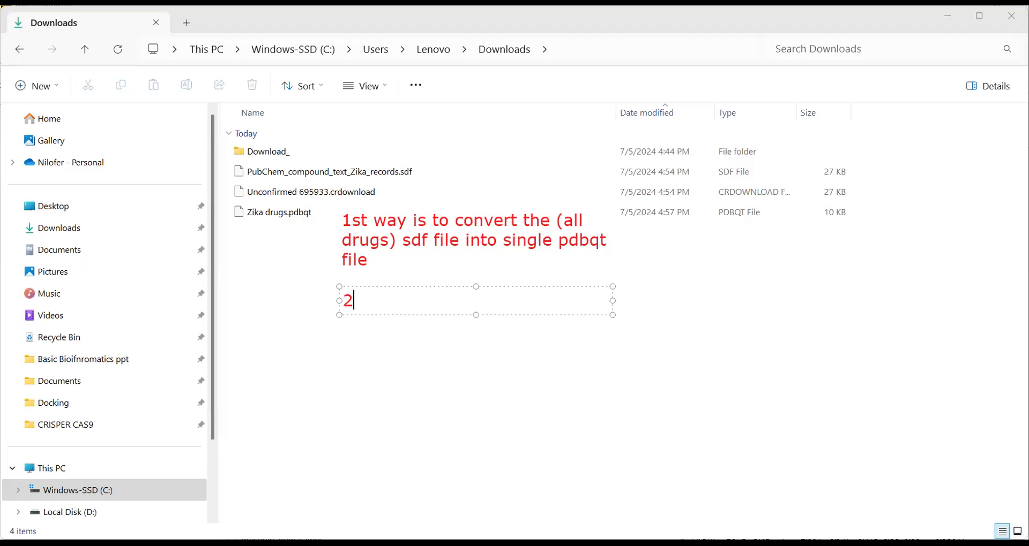
{"action": "type", "text": "nd way to"}
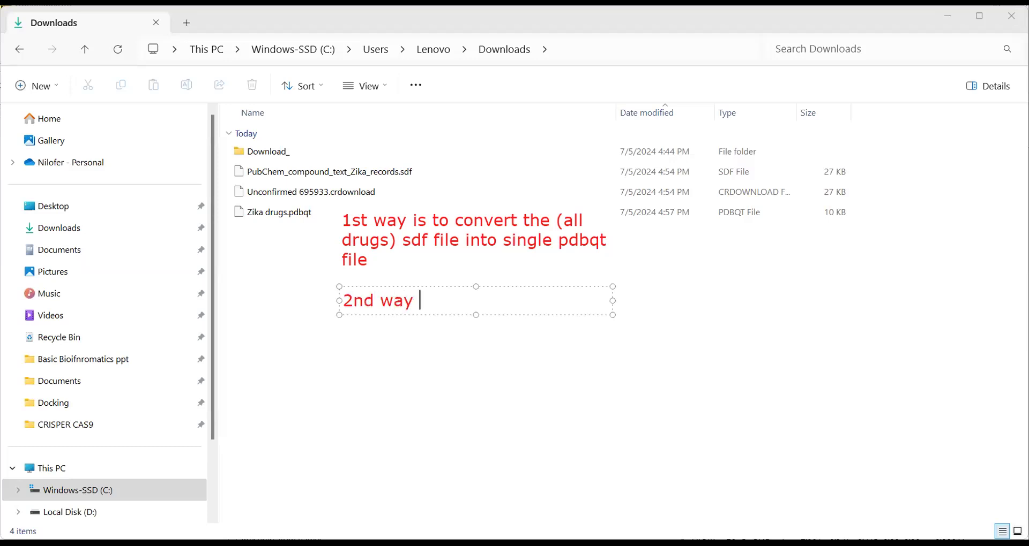
{"action": "key", "text": "BackSpace"}
{"action": "key", "text": "BackSpace"}
{"action": "key", "text": "BackSpace"}
{"action": "type", "text": "is to convert the "}
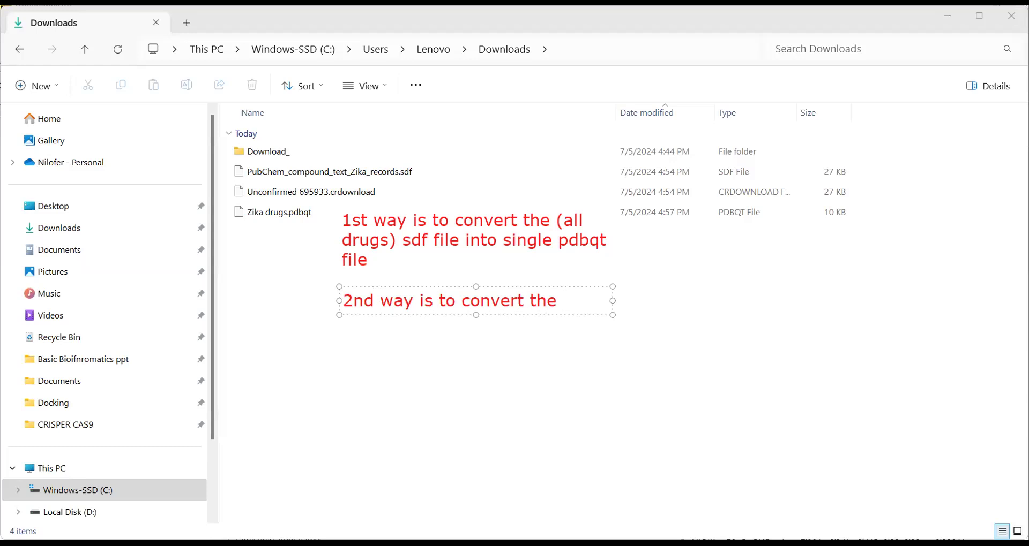
Complete the second note with "(all drugs) sdf file into multiple pdbqt file format".
{"action": "type", "text": ")"}
{"action": "key", "text": "BackSpace"}
{"action": "type", "text": "()all drugs"}
{"action": "key", "text": "Right"}
{"action": "type", "text": "sdf file into multiple pd"}
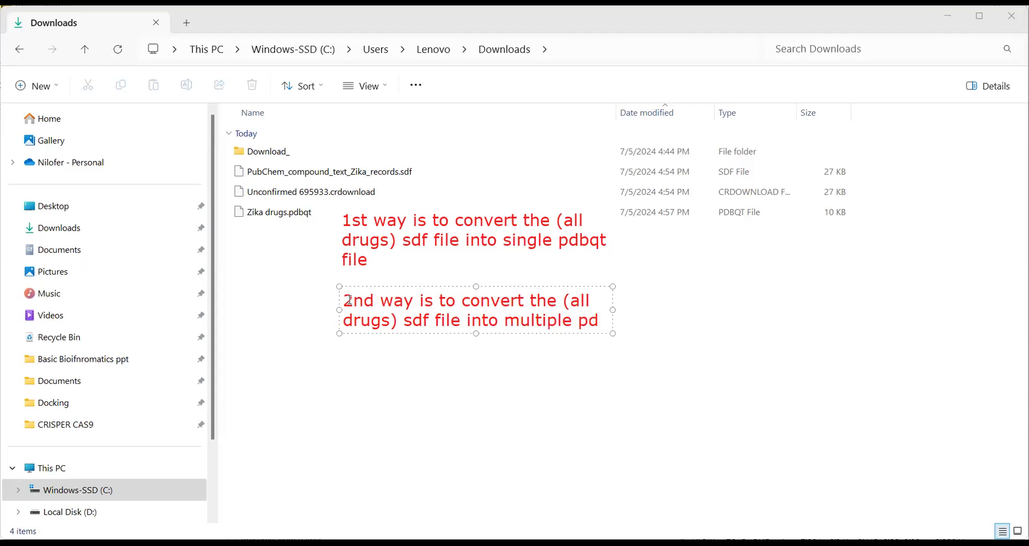
{"action": "type", "text": "bqt file format"}
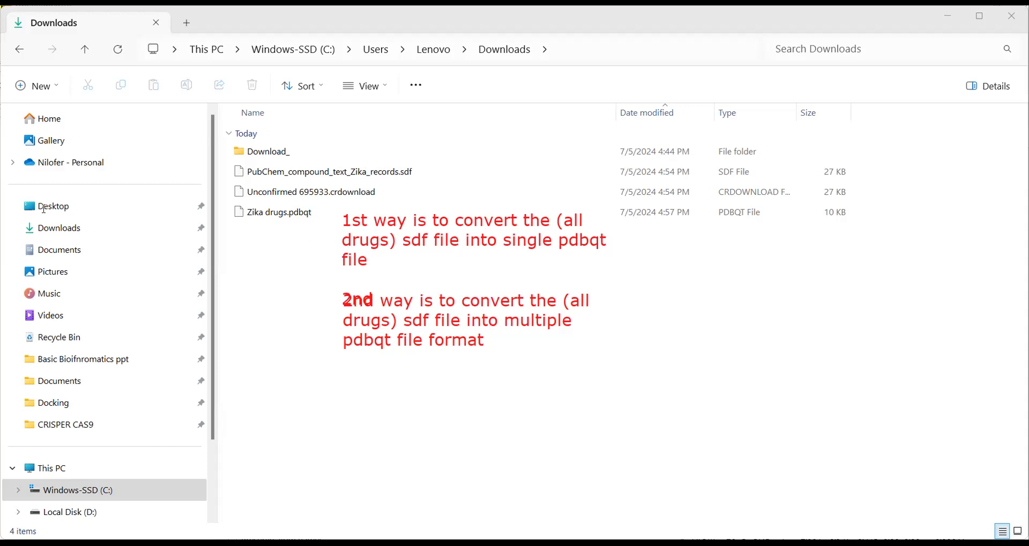
Open Zika drugs.pdbqt from the Downloads folder in PyMOL and maximize the PyMOL window.
{"action": "left_click", "coordinate": [545, 253]}
{"action": "left_click", "coordinate": [255, 220]}
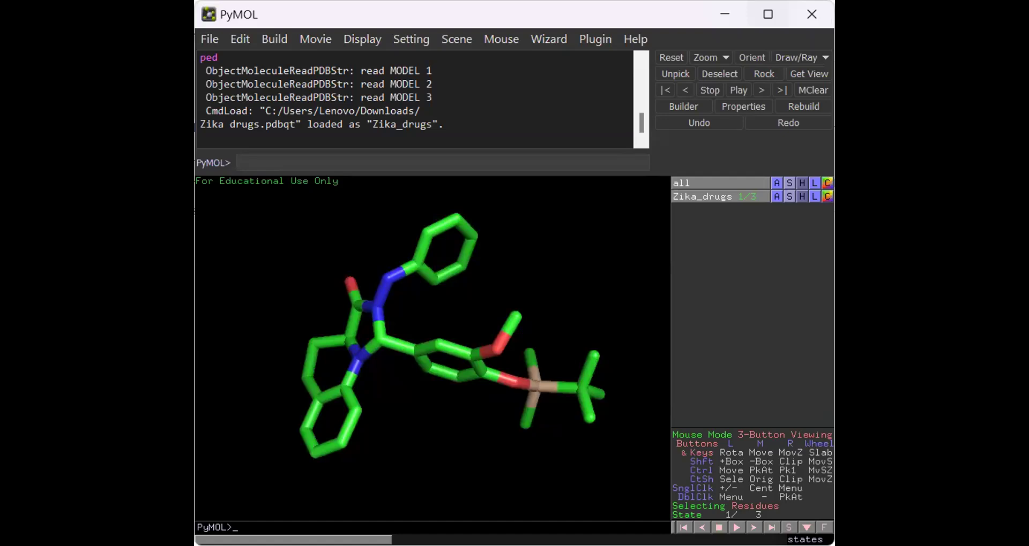
{"action": "key", "text": "super+Up"}
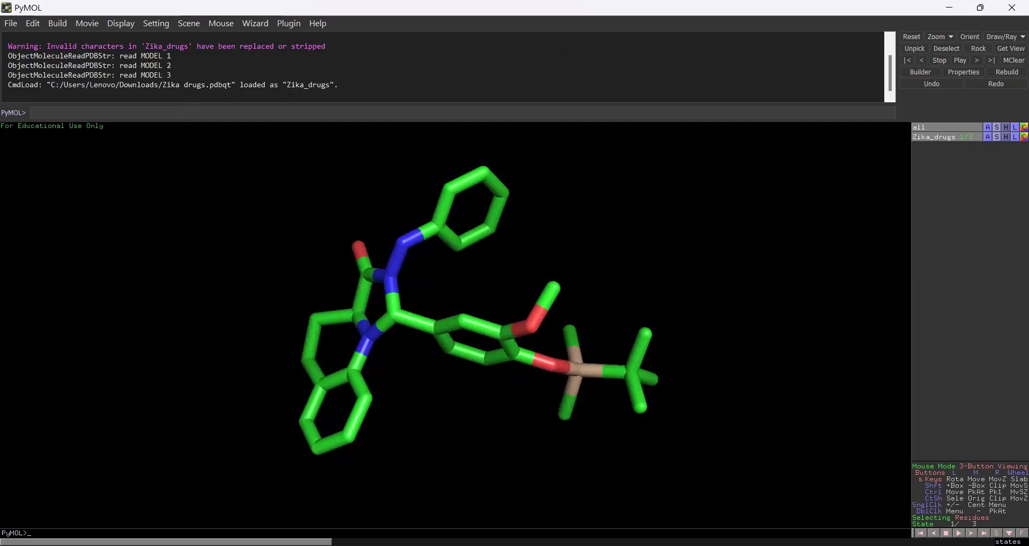
Step through the states of Zika_drugs to the last and back to the first, rotating the molecules to examine each structure.
{"action": "left_click", "coordinate": [971, 534]}
{"action": "left_click", "coordinate": [971, 533]}
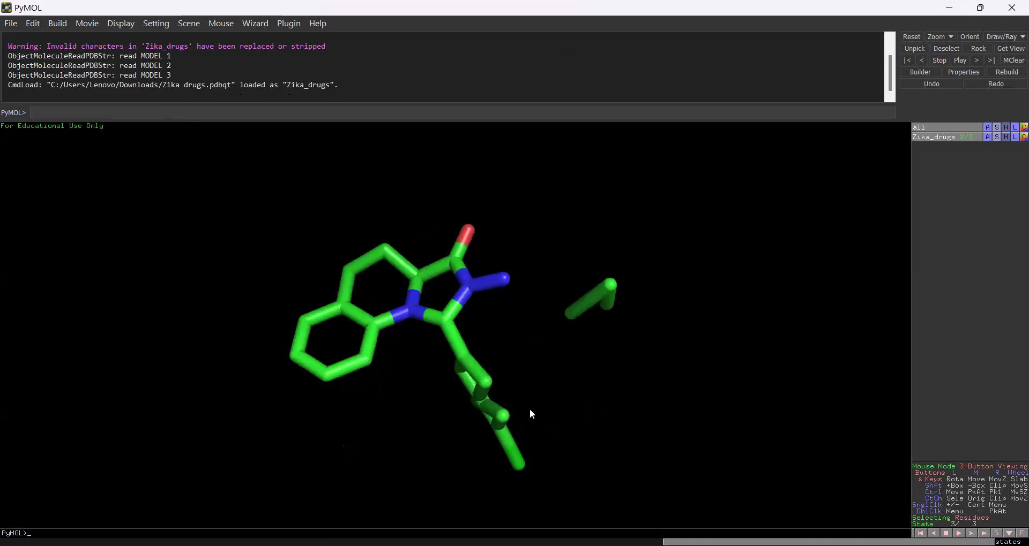
{"action": "left_click_drag", "start_coordinate": [478, 351], "coordinate": [556, 304]}
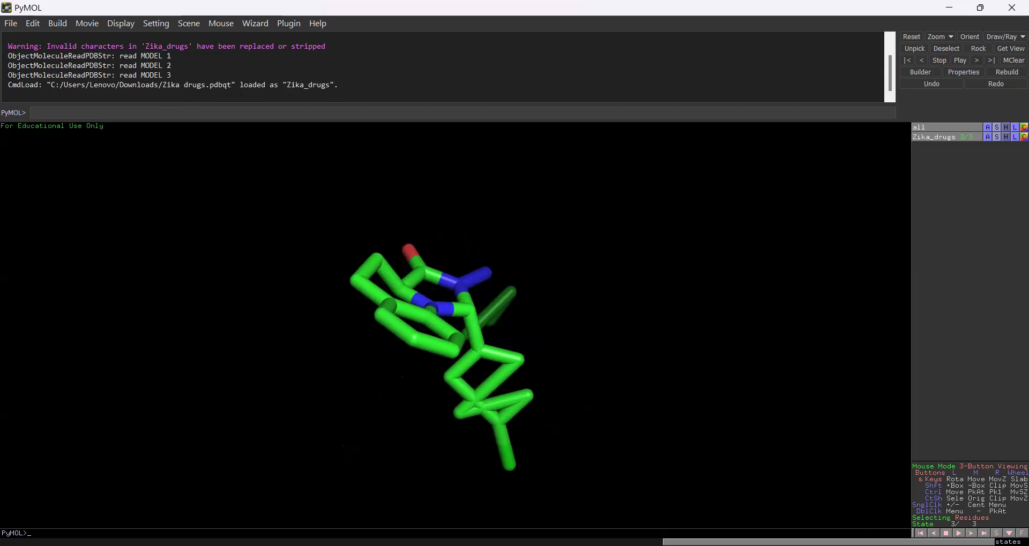
{"action": "left_click", "coordinate": [933, 534]}
{"action": "left_click", "coordinate": [933, 534]}
{"action": "left_click_drag", "start_coordinate": [448, 347], "coordinate": [616, 354]}
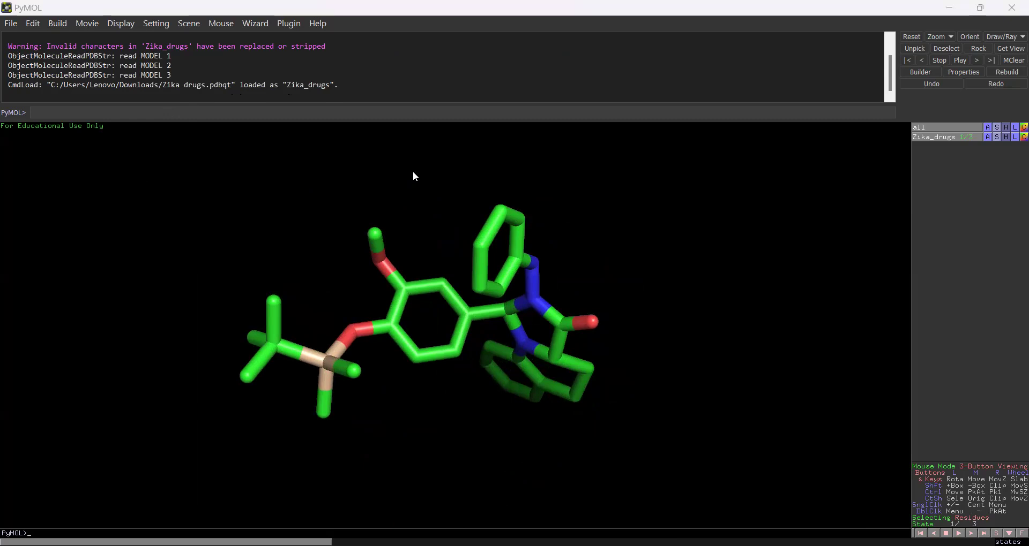
Switch to Open Babel, convert the SDF with output split into files named by title, and select the resulting PDBQT files in Downloads.
{"action": "key", "text": "alt+Tab"}
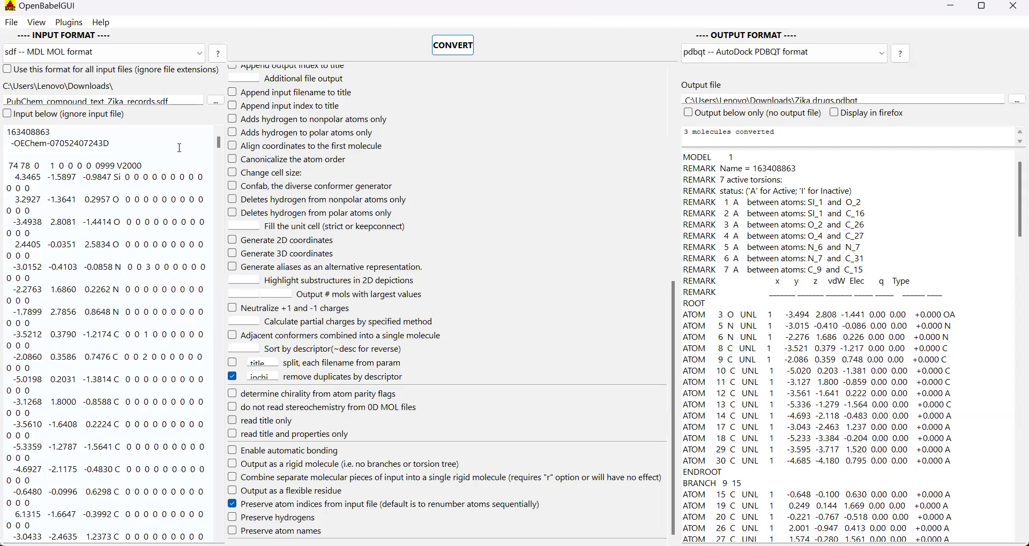
{"action": "left_click", "coordinate": [235, 366]}
{"action": "left_click", "coordinate": [232, 364]}
{"action": "left_click", "coordinate": [461, 50]}
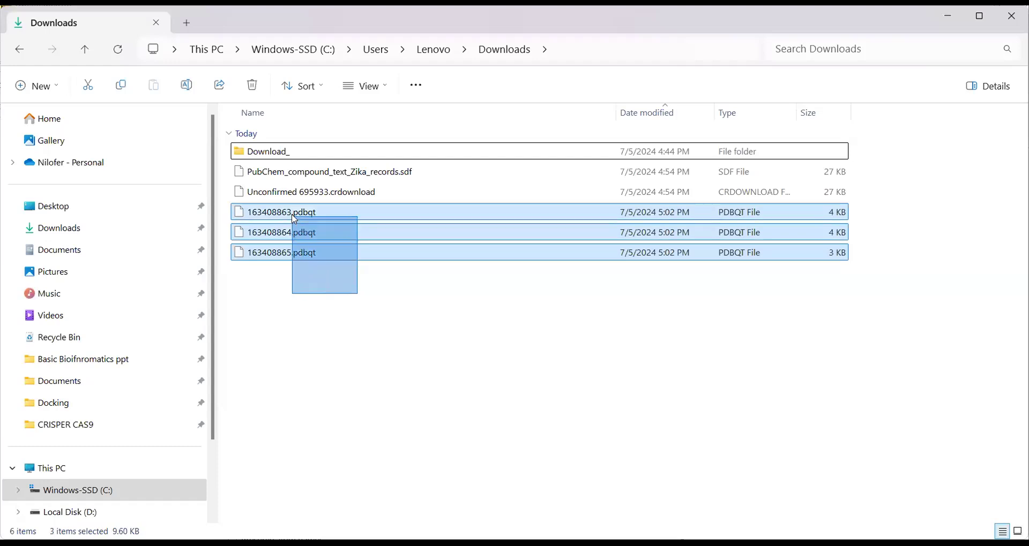
{"action": "left_click_drag", "start_coordinate": [356, 291], "coordinate": [323, 221]}
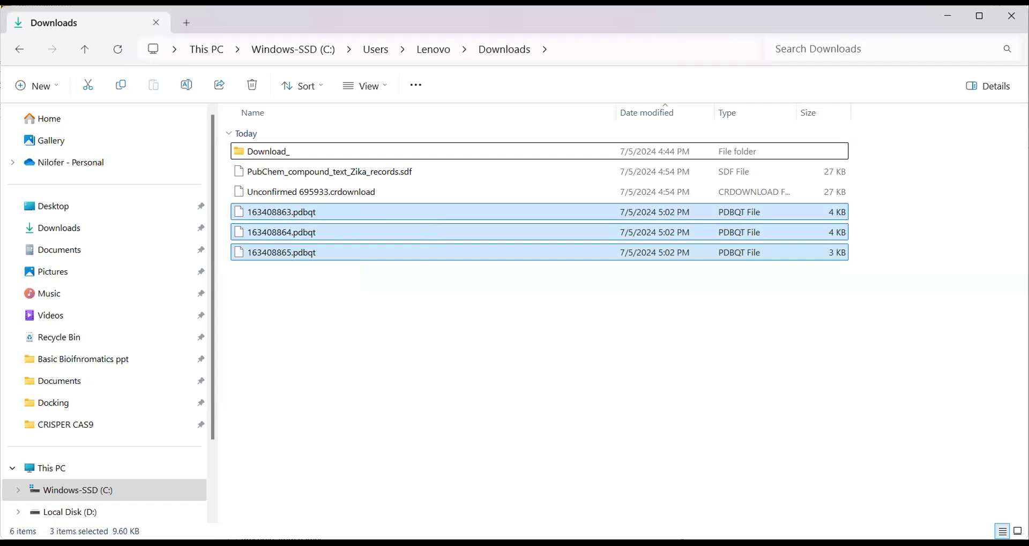
Switch to PyMOL and launch a new PyMOL window with the default configuration.
{"action": "key", "text": "alt+Tab"}
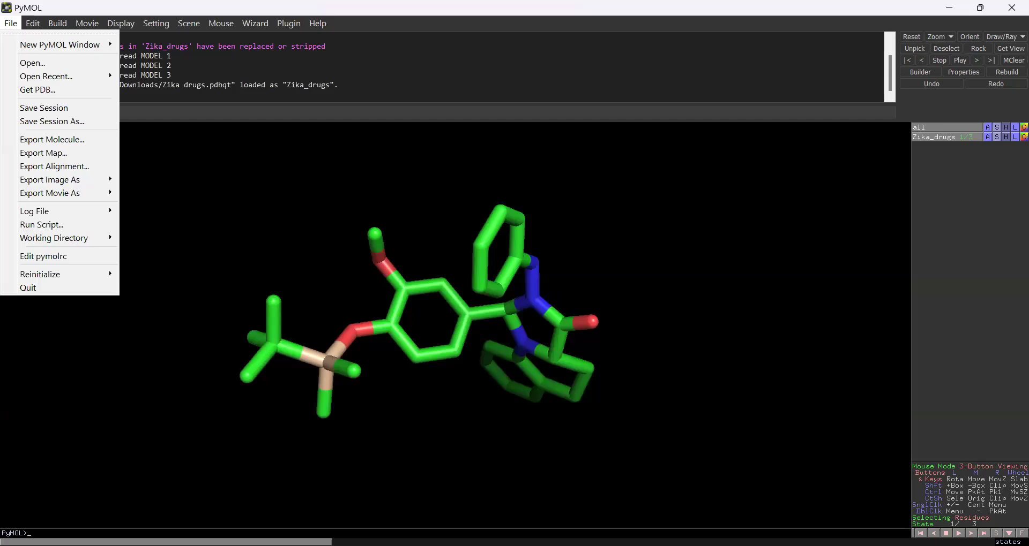
{"action": "mouse_move", "coordinate": [22, 46]}
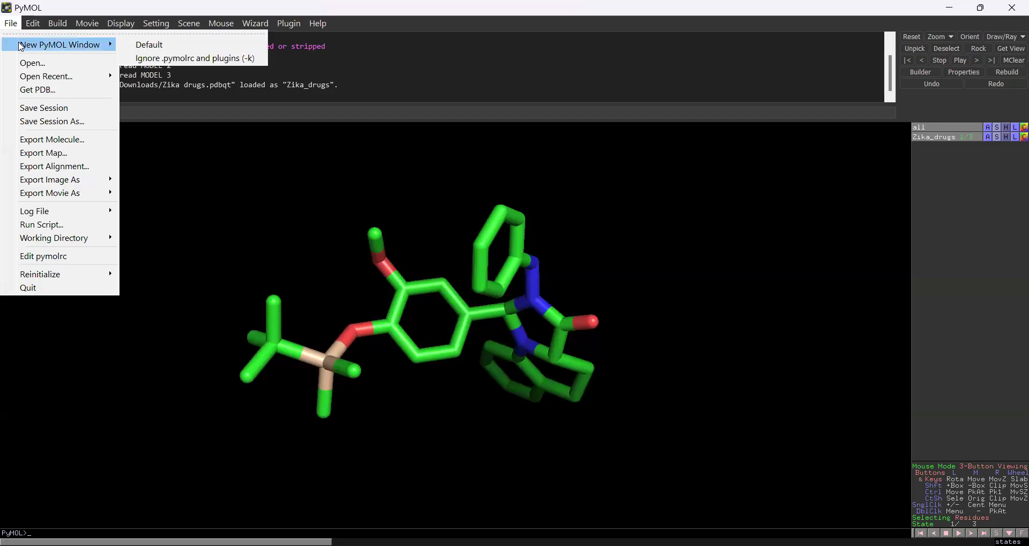
{"action": "left_click", "coordinate": [155, 46]}
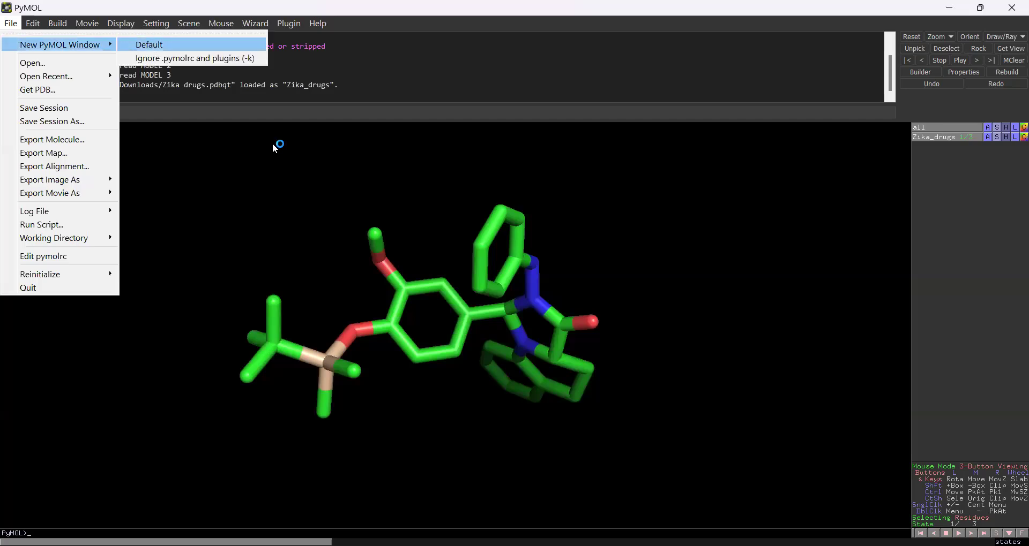